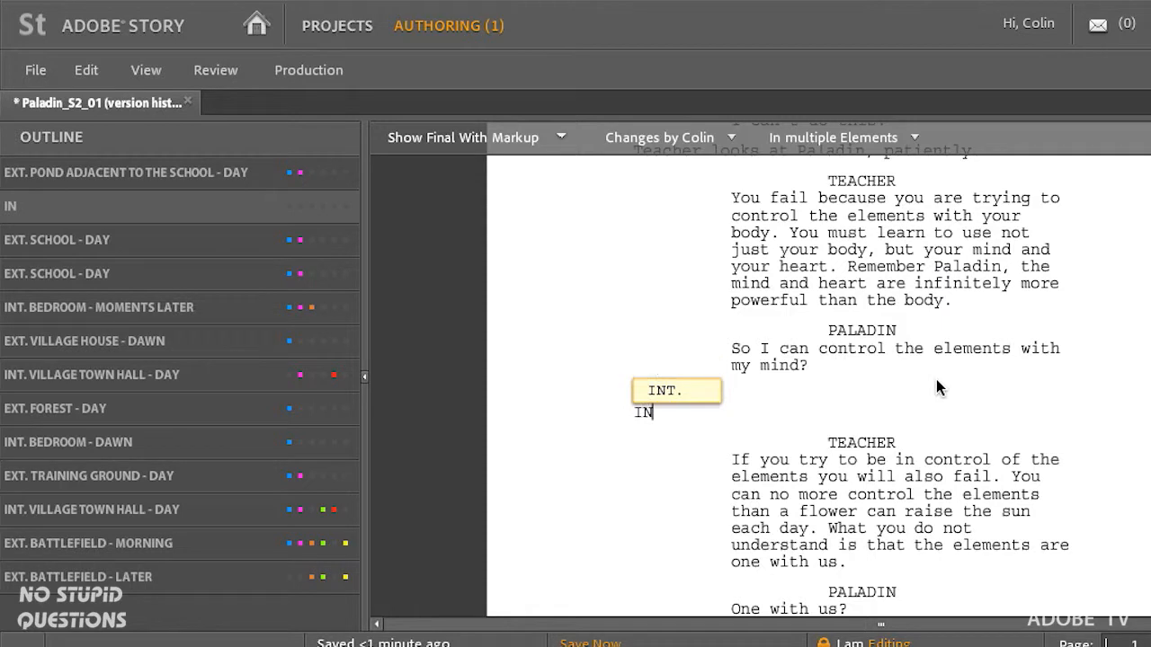
- Complete the new scene heading as INT. BATTLEFIELD - AFTERNOON using the suggested location and time of day
{"action": "key", "text": "Return"}
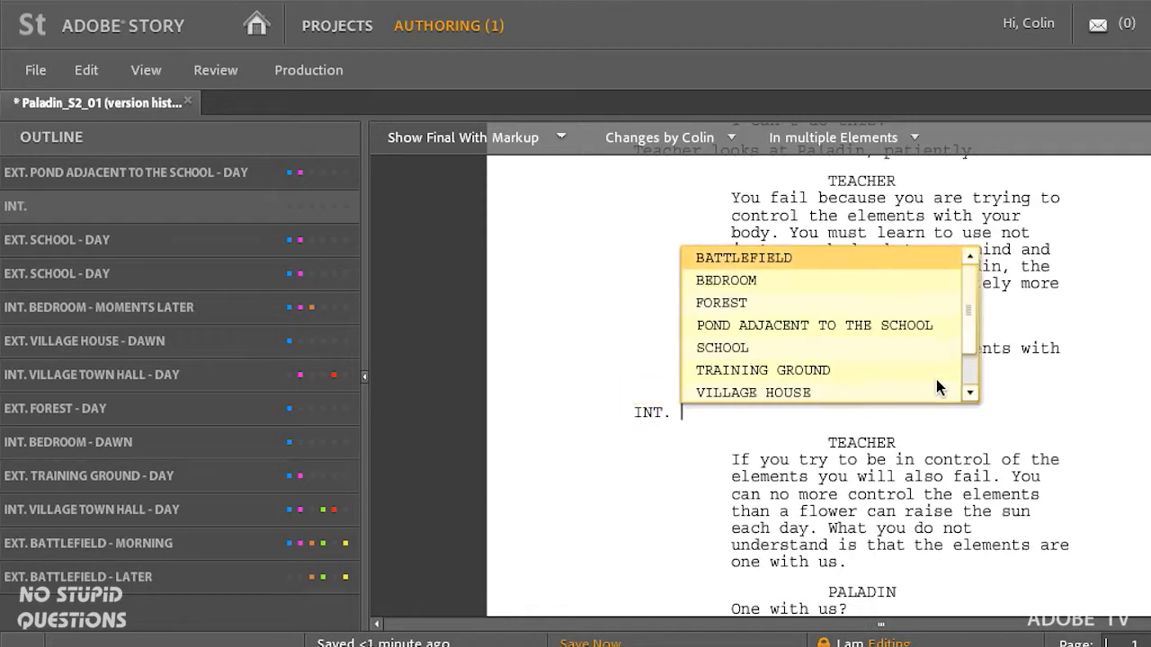
{"action": "key", "text": "Return"}
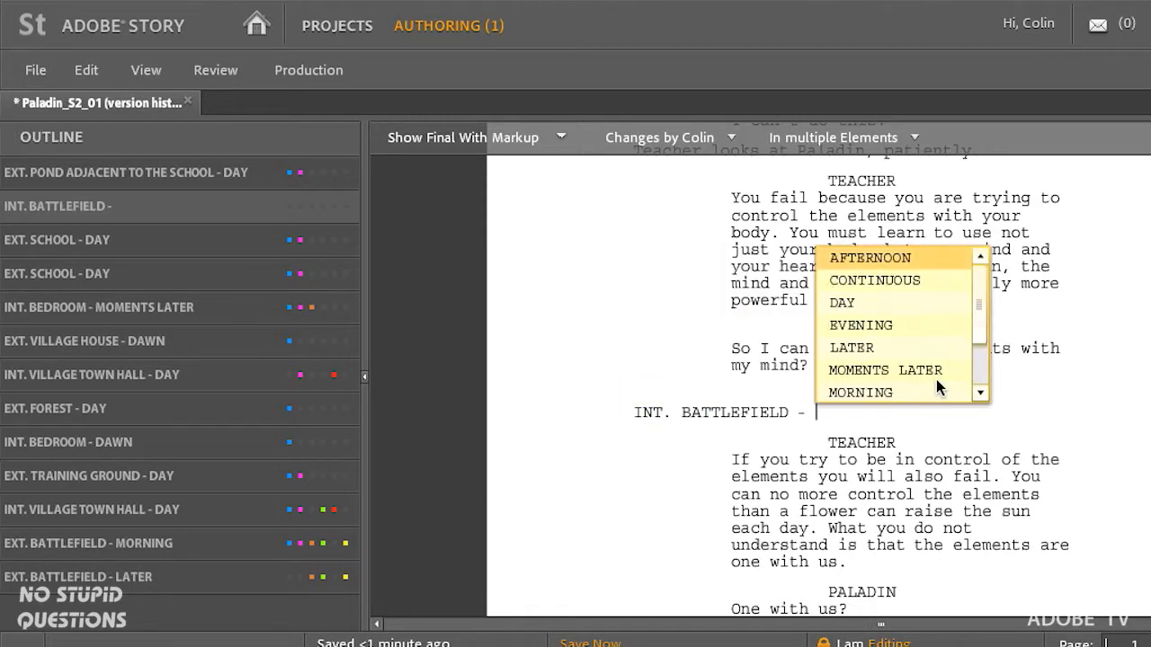
{"action": "key", "text": "Return"}
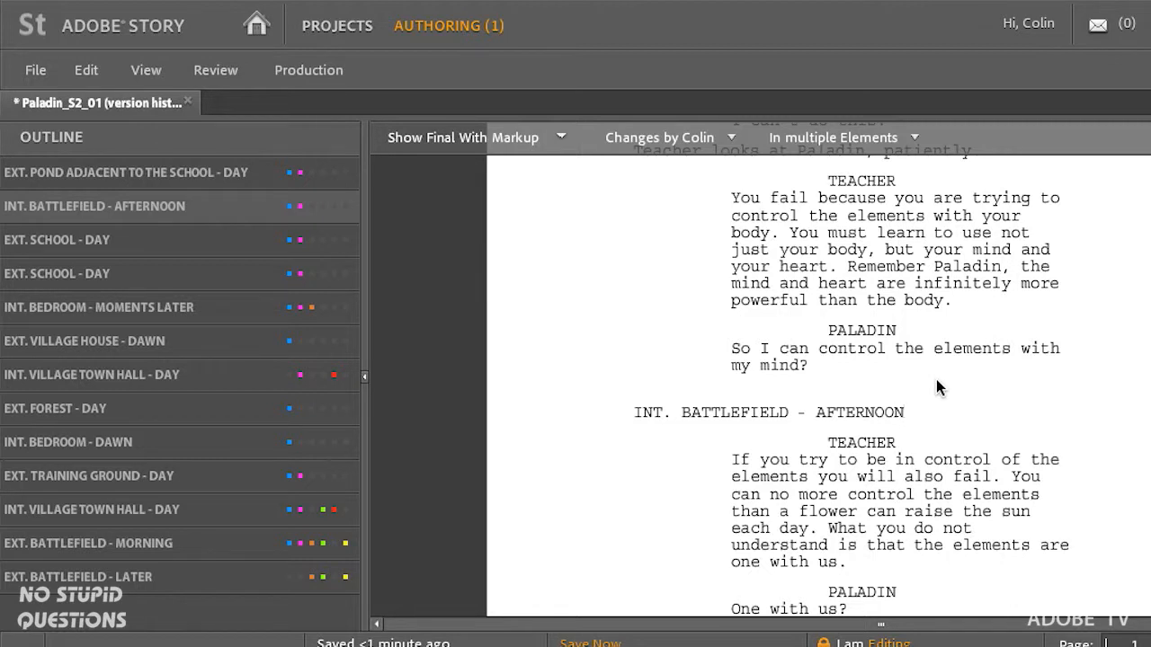
- Add the action line "blowing up" beneath the INT. BATTLEFIELD - AFTERNOON heading and start a new line after it
{"action": "key", "text": "Return"}
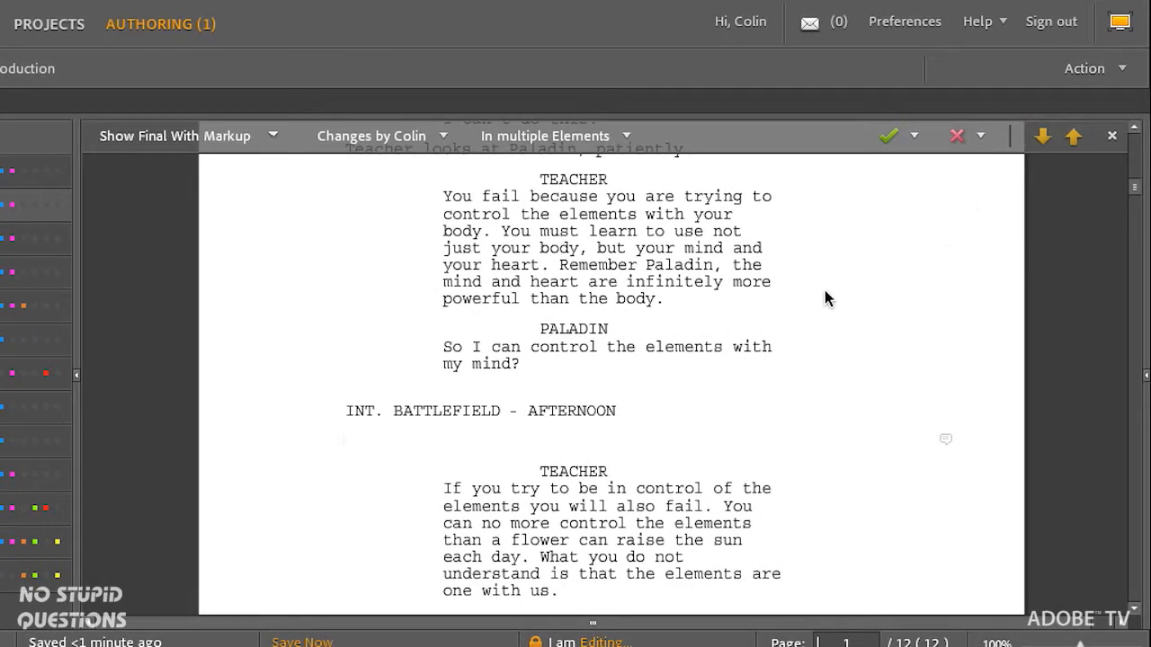
{"action": "type", "text": "blowing up"}
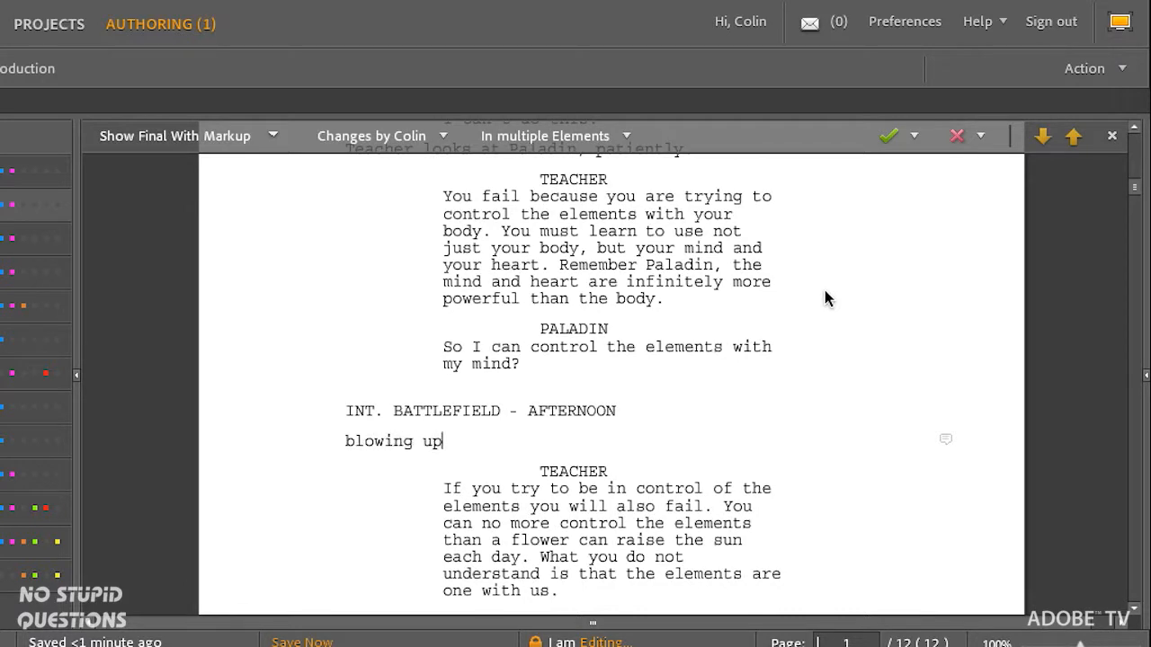
{"action": "key", "text": "Return"}
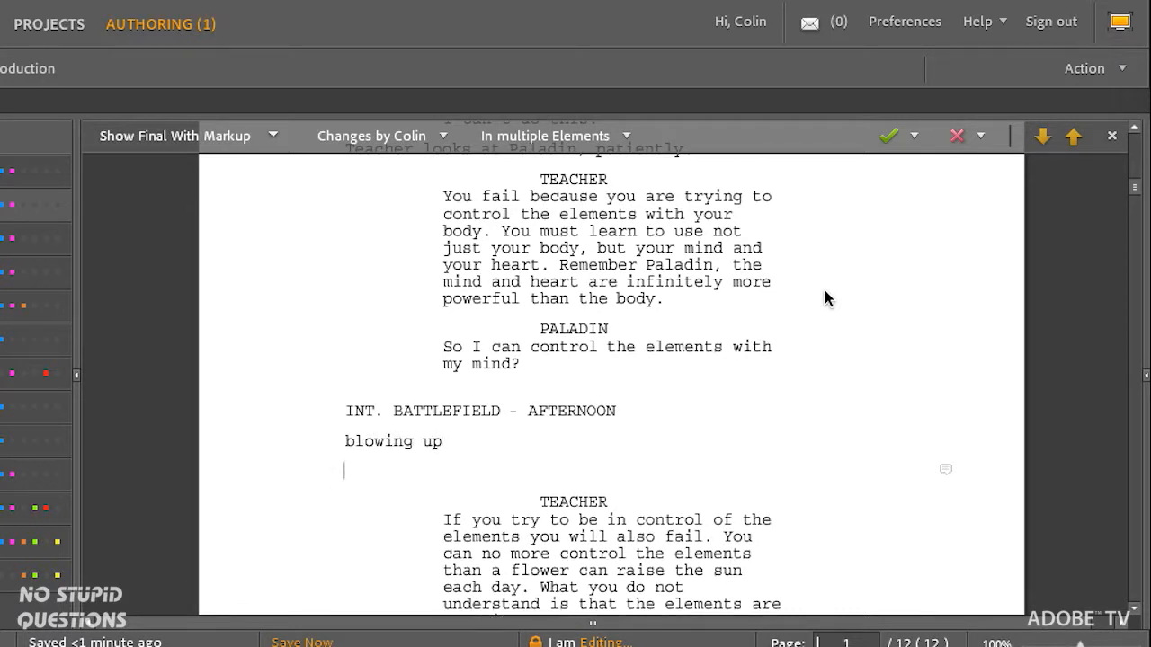
- Make the new line a Character element naming PALADIN and start an empty dialog line beneath it
{"action": "key", "text": "Return"}
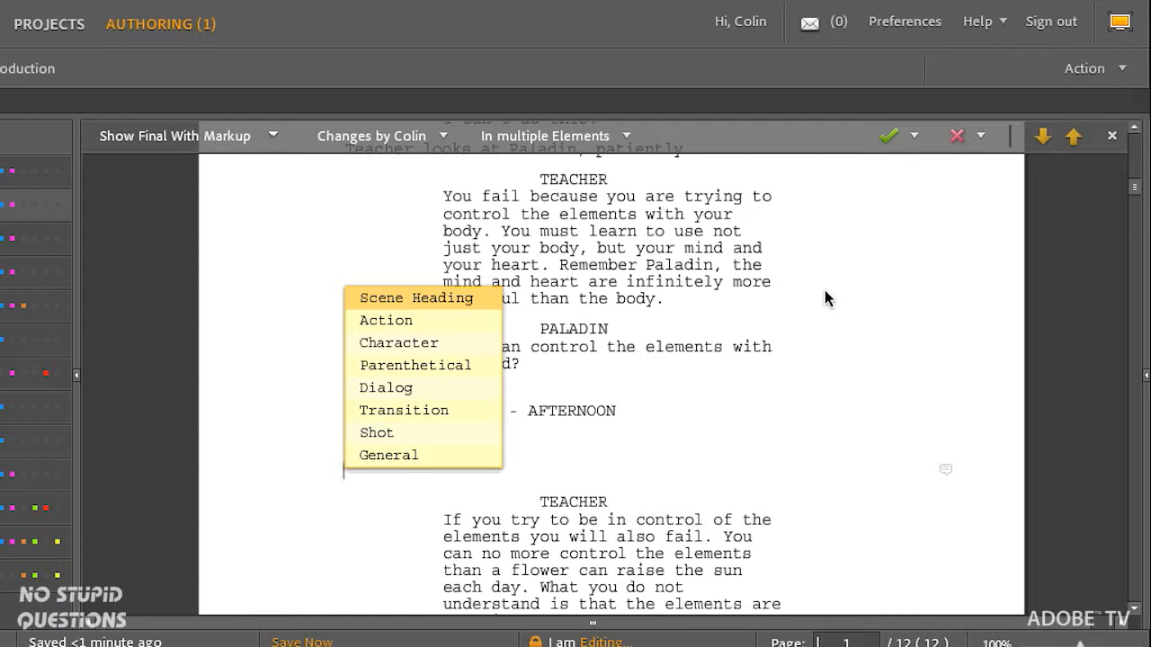
{"action": "key", "text": "Tab"}
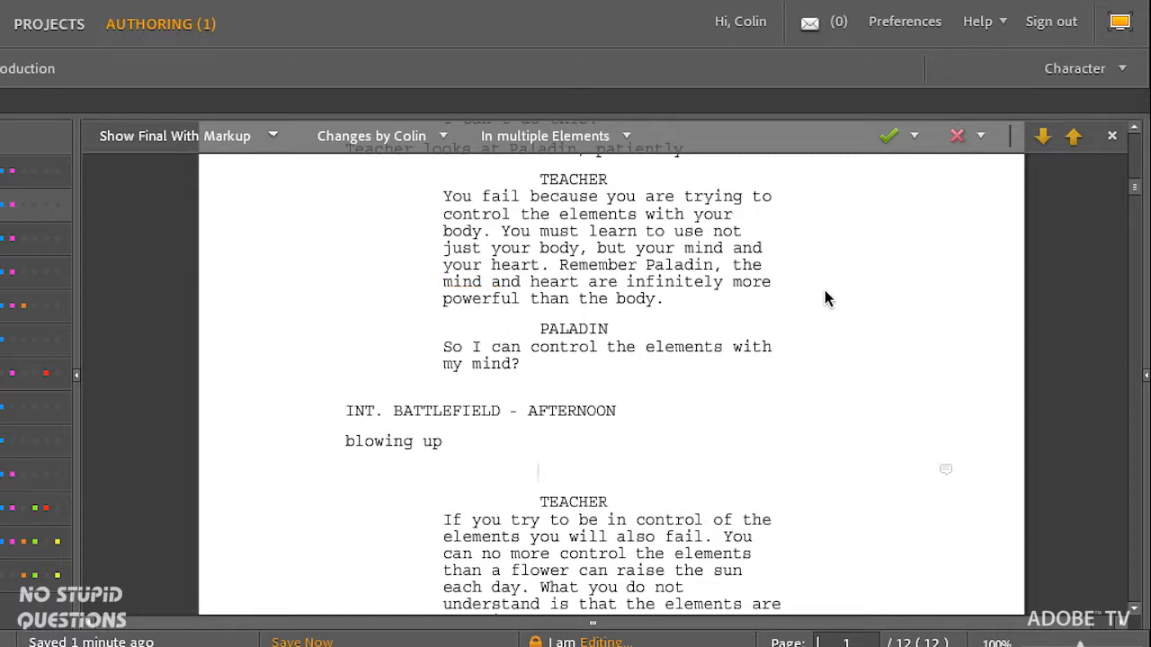
{"action": "type", "text": "PALA"}
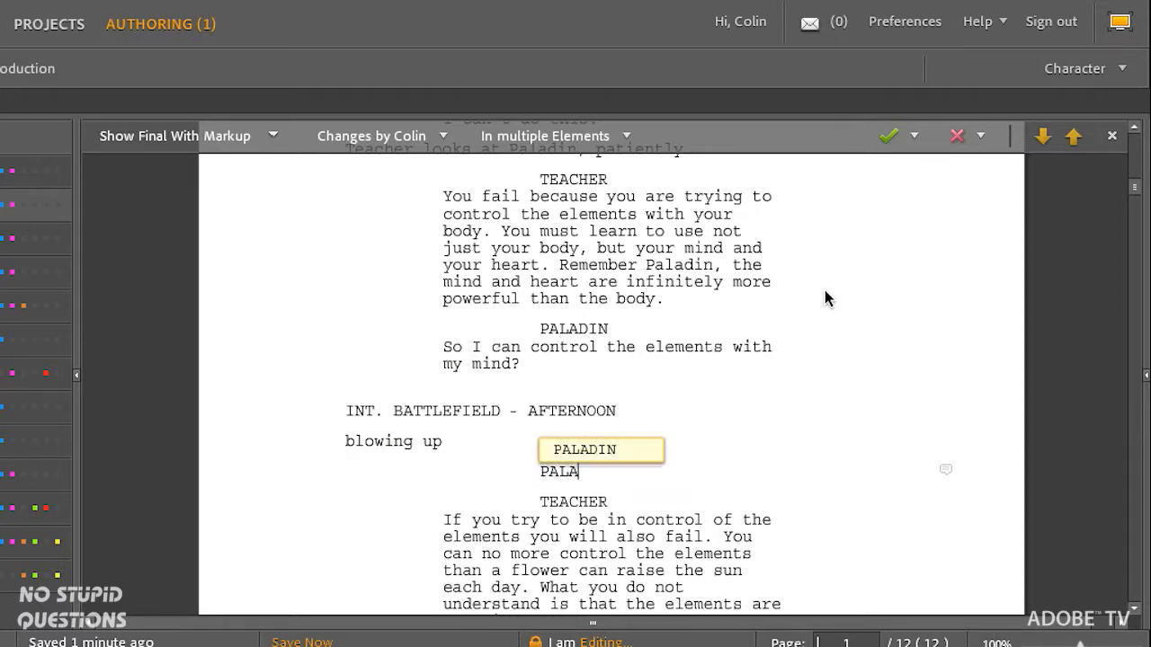
{"action": "key", "text": "Return"}
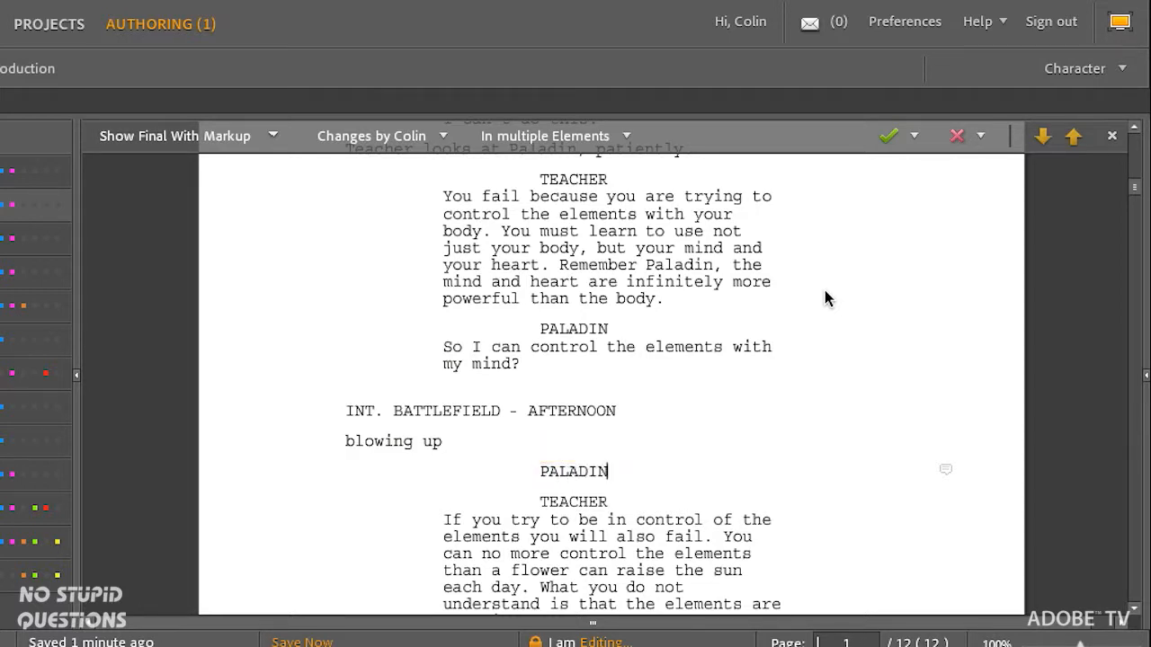
{"action": "key", "text": "Return"}
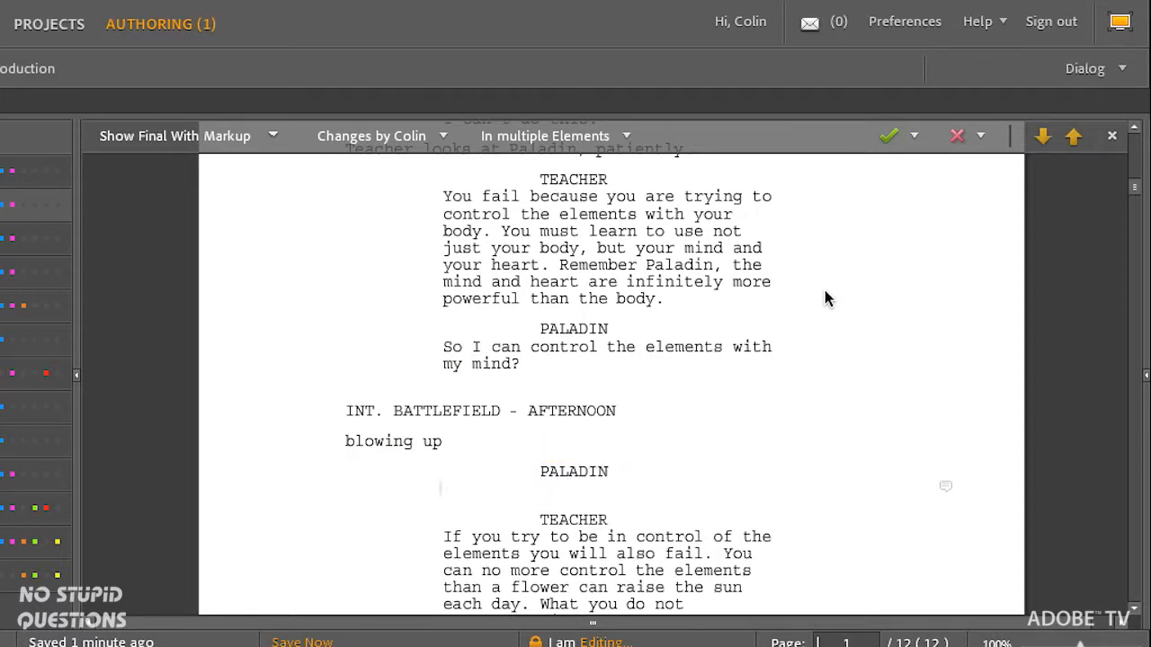
- Try a parenthetical on the dialog line beneath the new PALADIN cue and remove it again
{"action": "type", "text": "("}
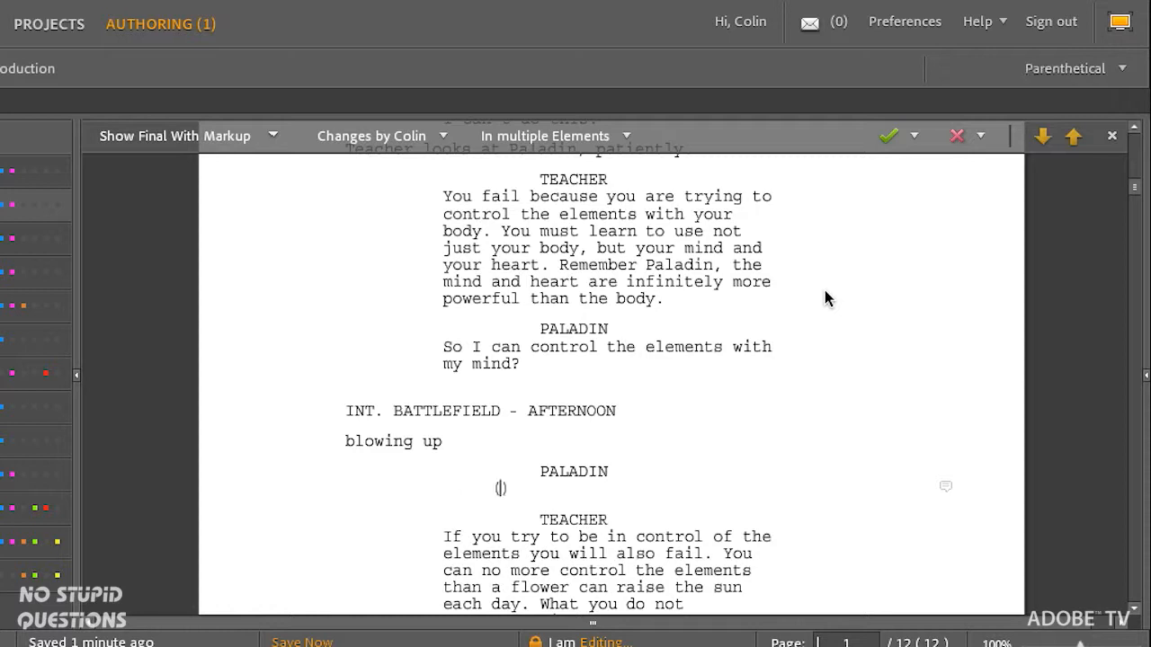
{"action": "key", "text": "BackSpace"}
{"action": "type", "text": "("}
{"action": "key", "text": "BackSpace"}
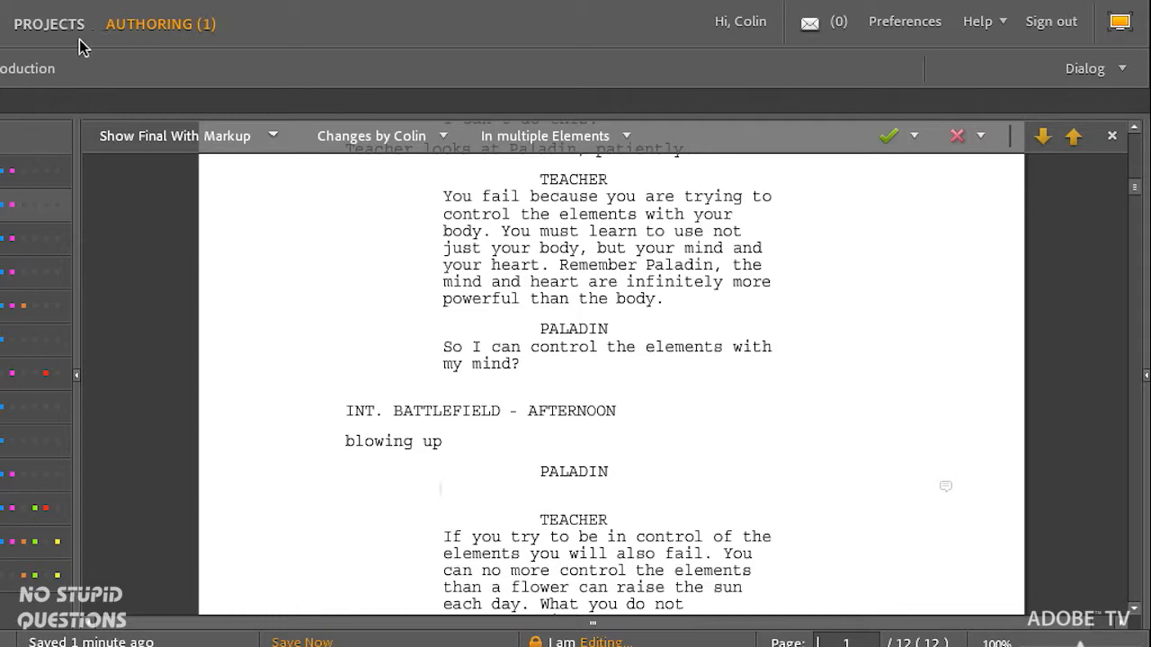
- Start a new document in the CS5.5 Demo project with Film Script as its type
{"action": "left_click", "coordinate": [44, 28]}
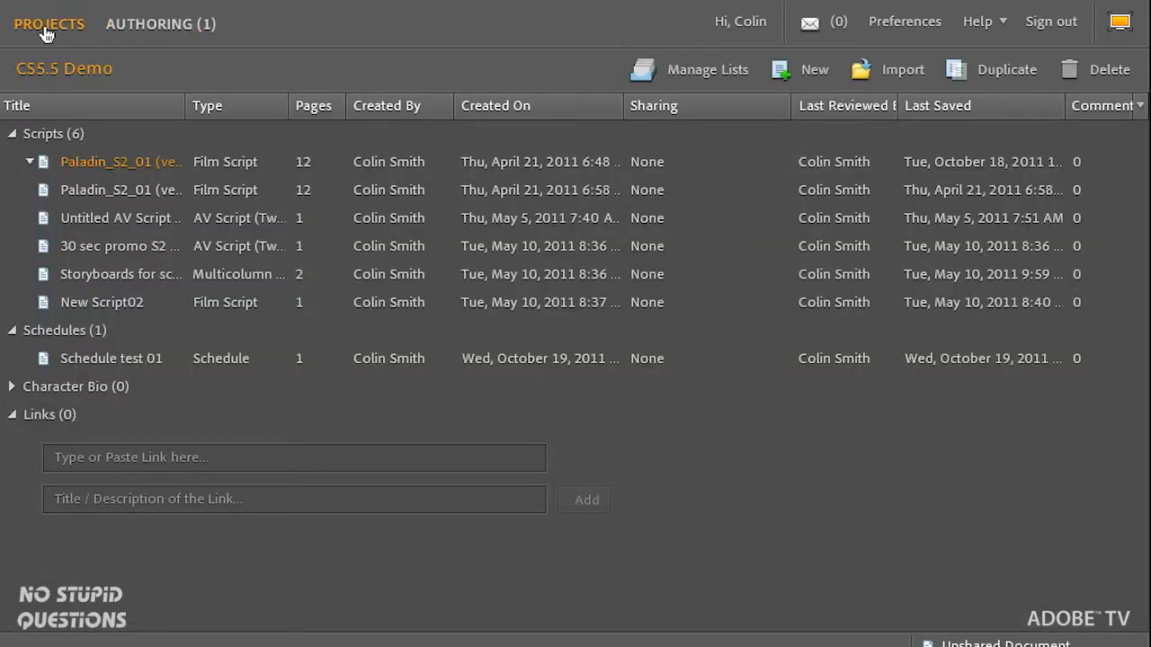
{"action": "left_click", "coordinate": [778, 74]}
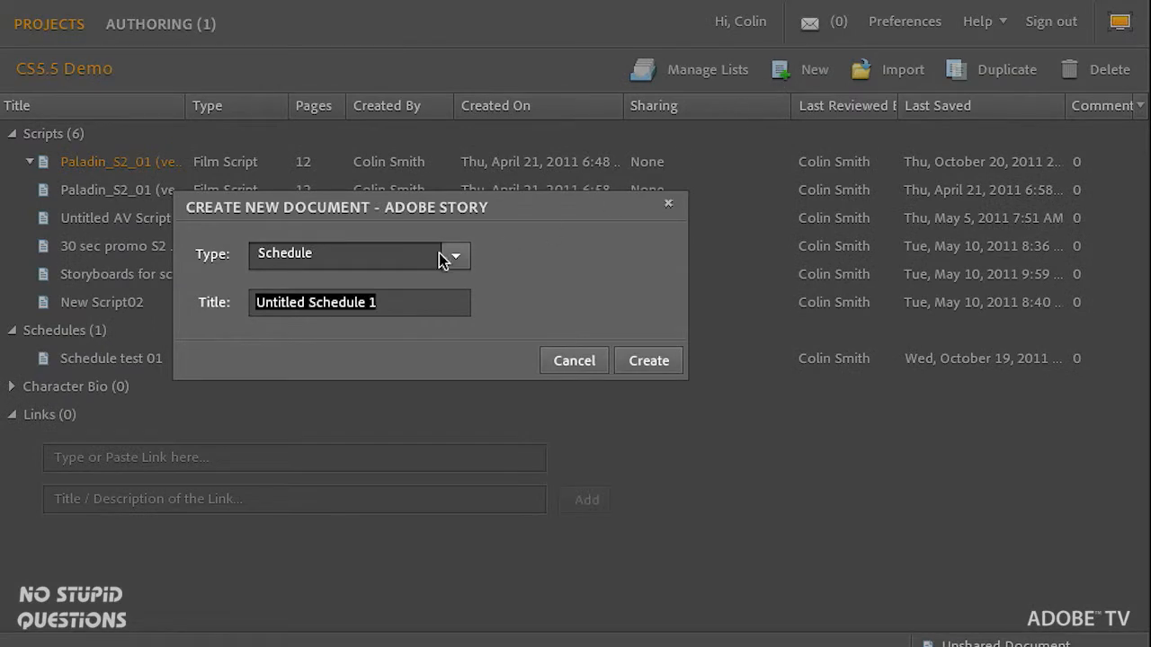
{"action": "left_click", "coordinate": [454, 256]}
{"action": "left_click", "coordinate": [261, 286]}
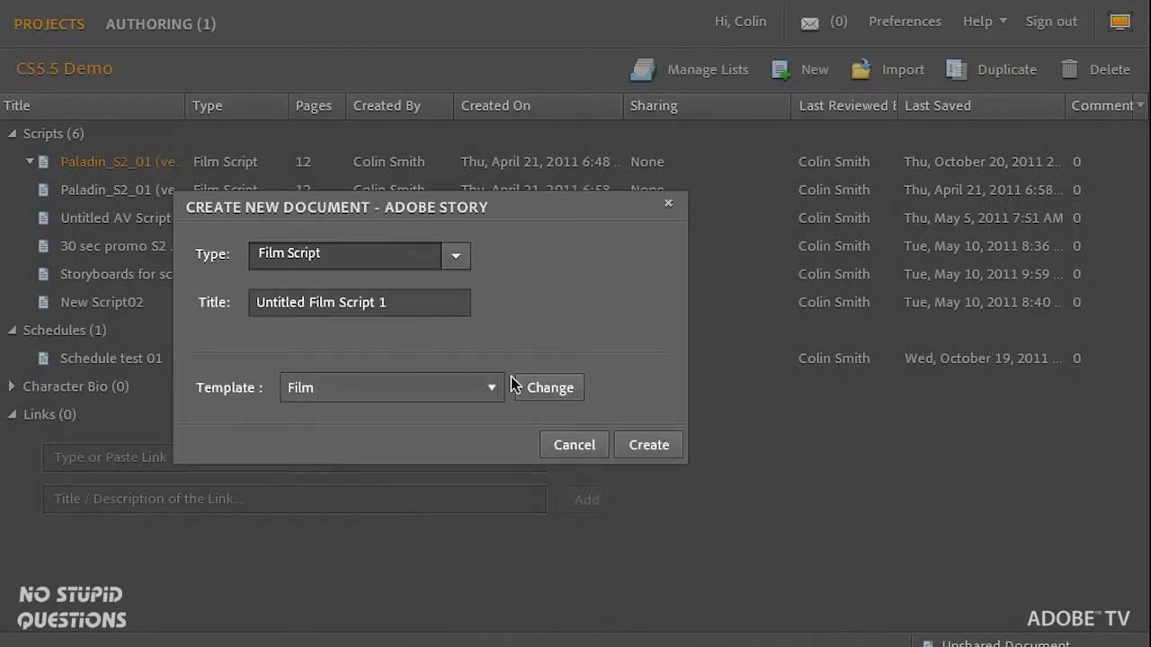
- Examine the Film template's Dialog, General, Parenthetical and Scene Heading paragraph settings, and cancel creating the document
{"action": "left_click", "coordinate": [557, 394]}
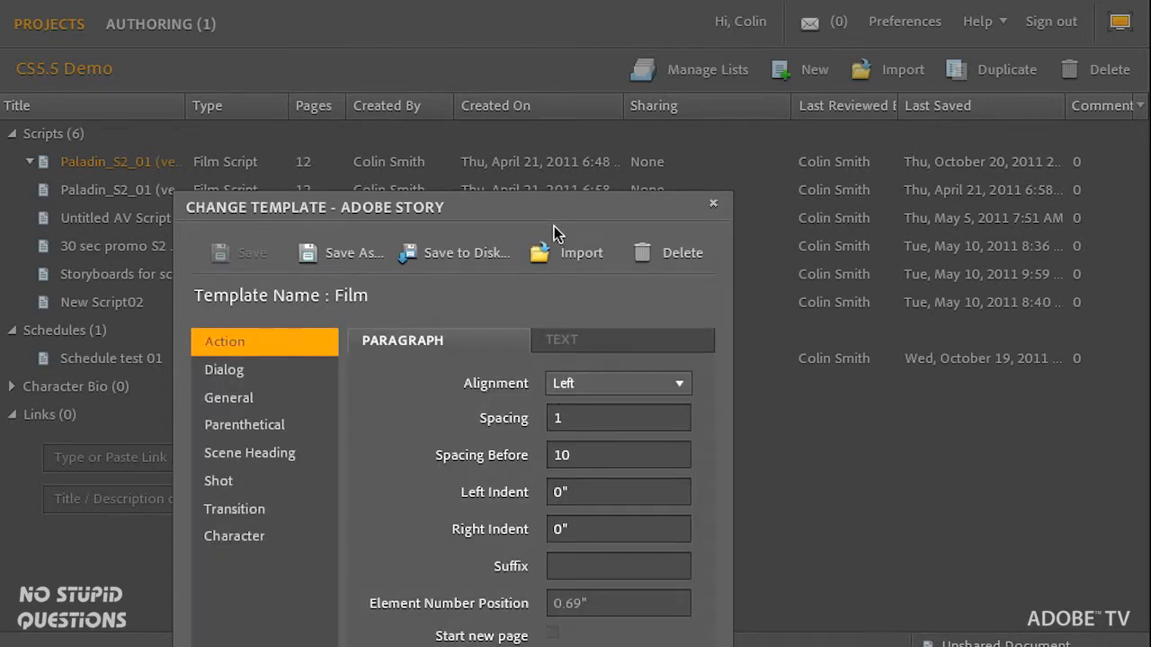
{"action": "left_click_drag", "start_coordinate": [556, 203], "coordinate": [543, 54]}
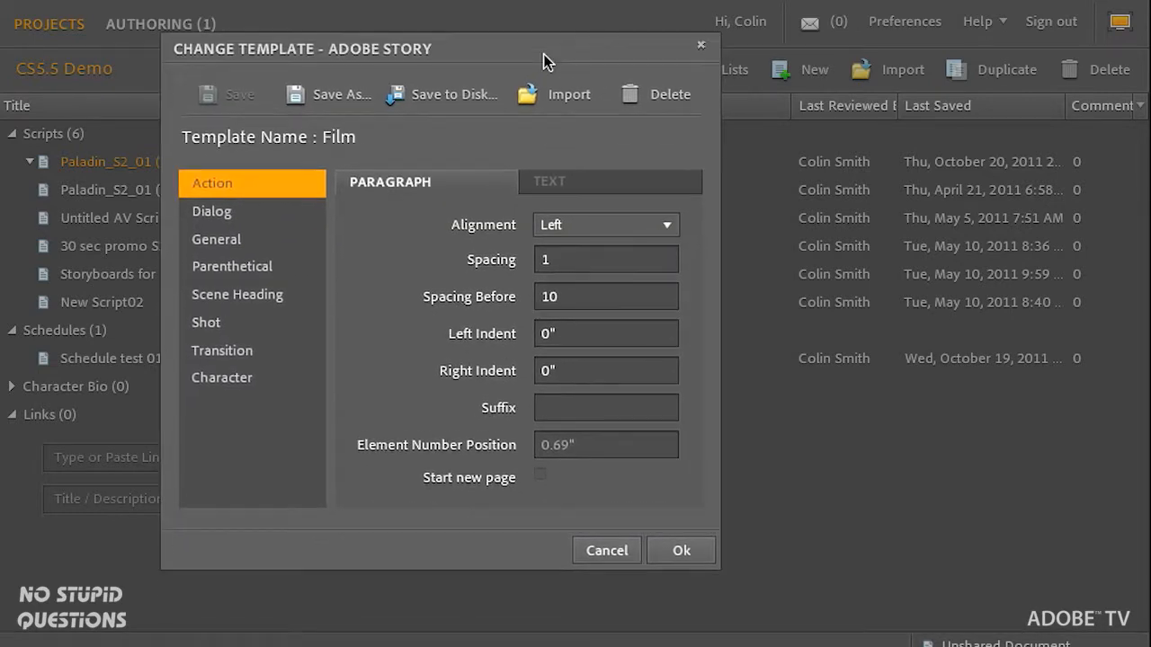
{"action": "left_click", "coordinate": [259, 215]}
{"action": "left_click", "coordinate": [259, 236]}
{"action": "left_click", "coordinate": [279, 268]}
{"action": "left_click", "coordinate": [286, 298]}
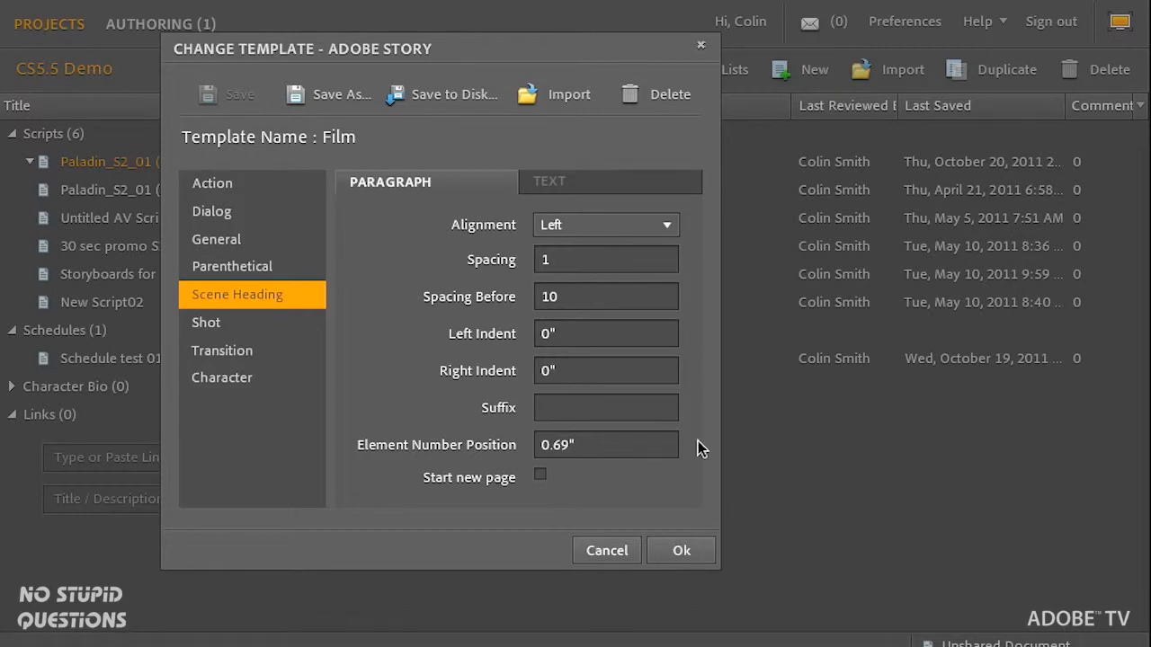
{"action": "left_click", "coordinate": [607, 552]}
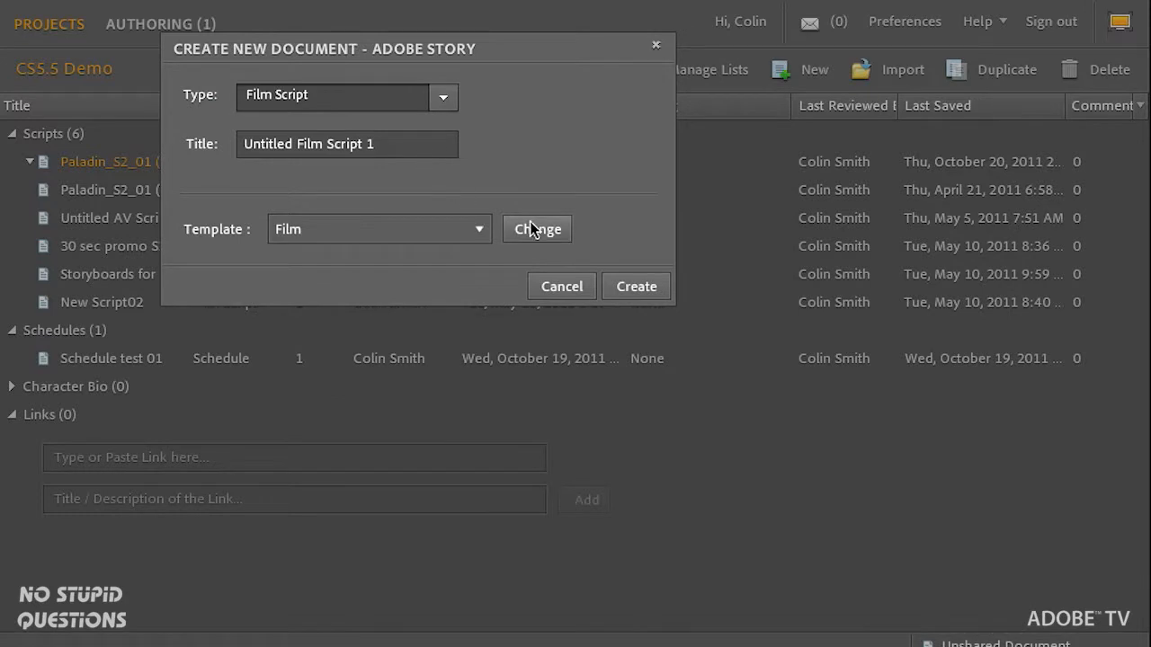
{"action": "left_click", "coordinate": [562, 286]}
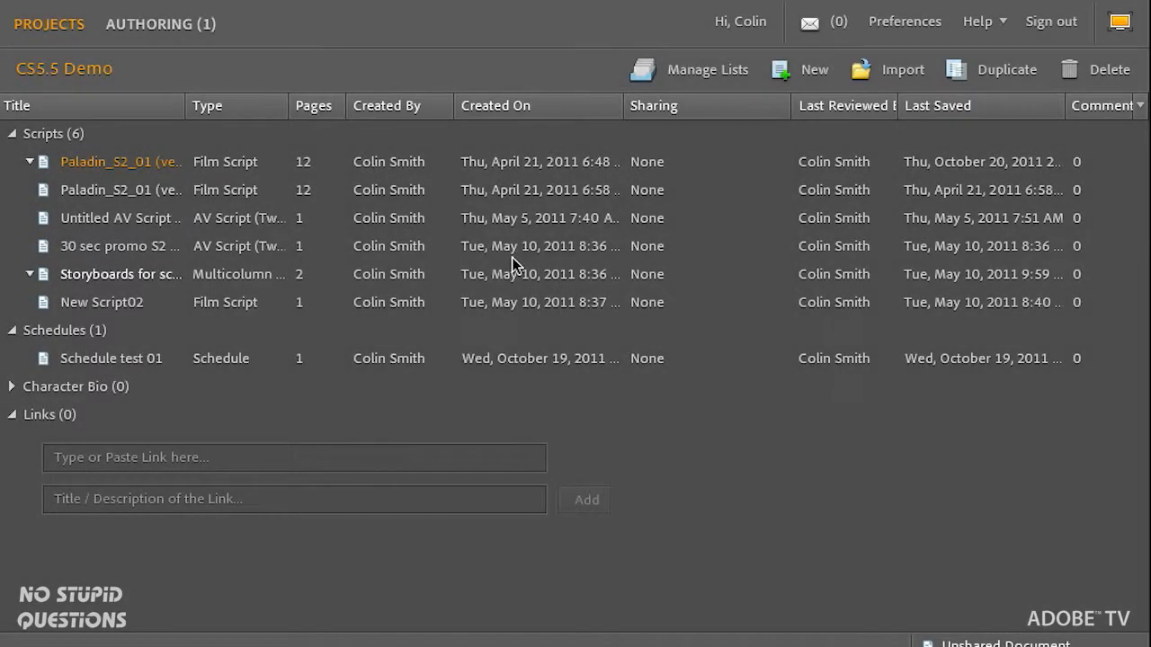
- Return to the open Paladin_S2_01 script and display its scene properties
{"action": "left_click", "coordinate": [158, 33]}
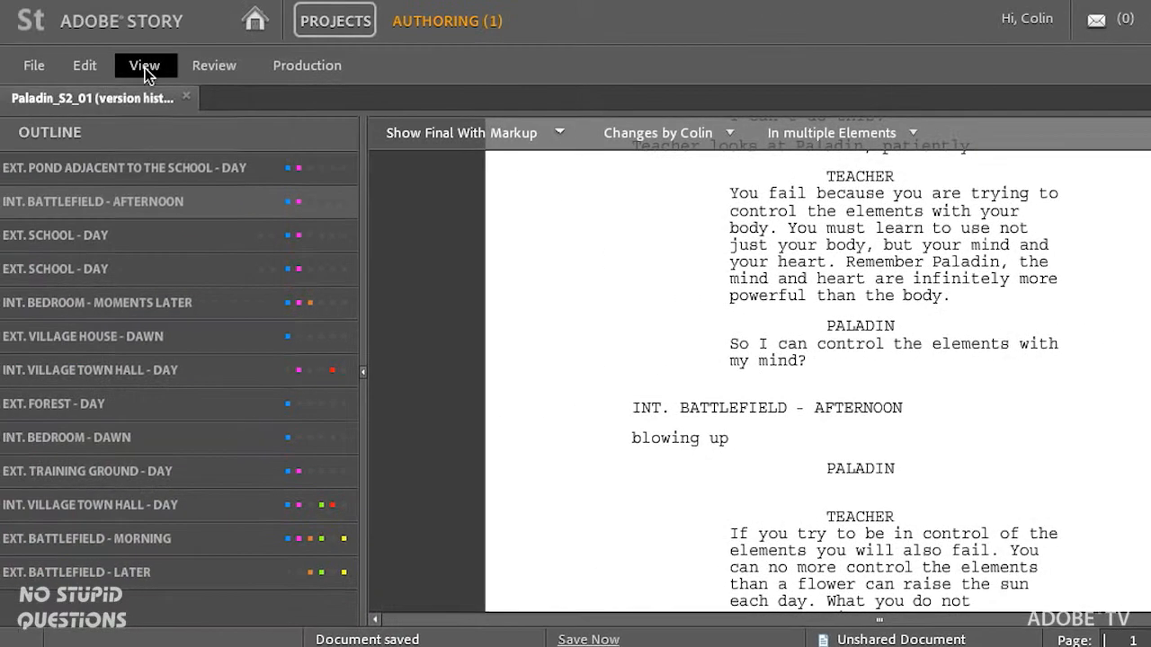
{"action": "left_click", "coordinate": [144, 66]}
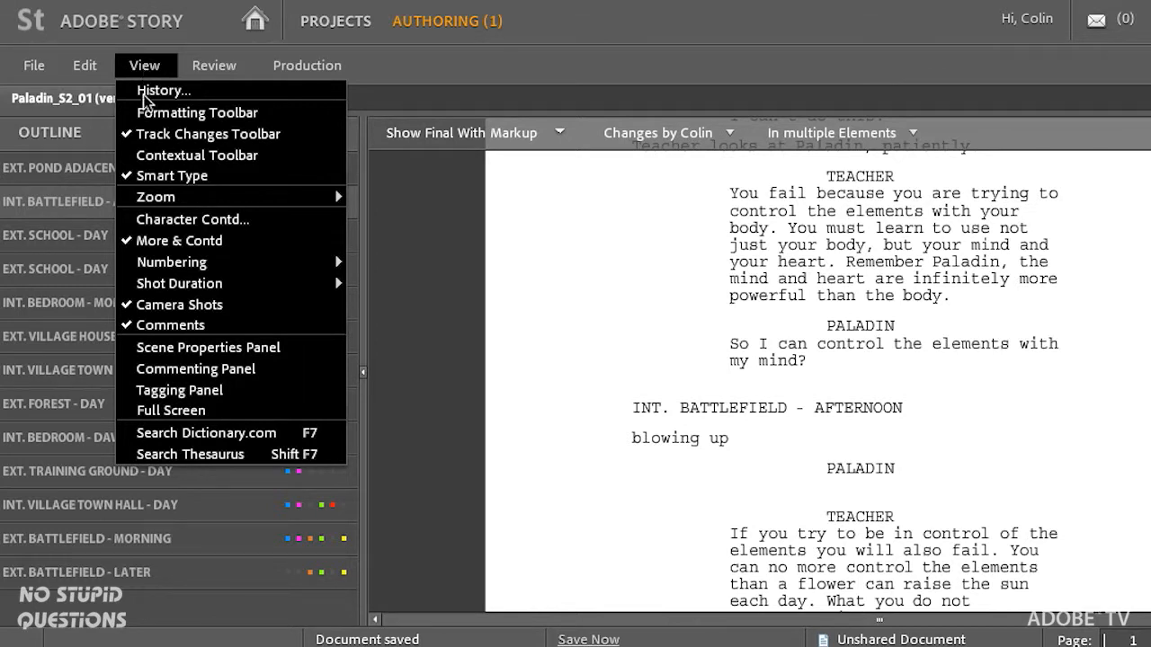
{"action": "left_click", "coordinate": [208, 348]}
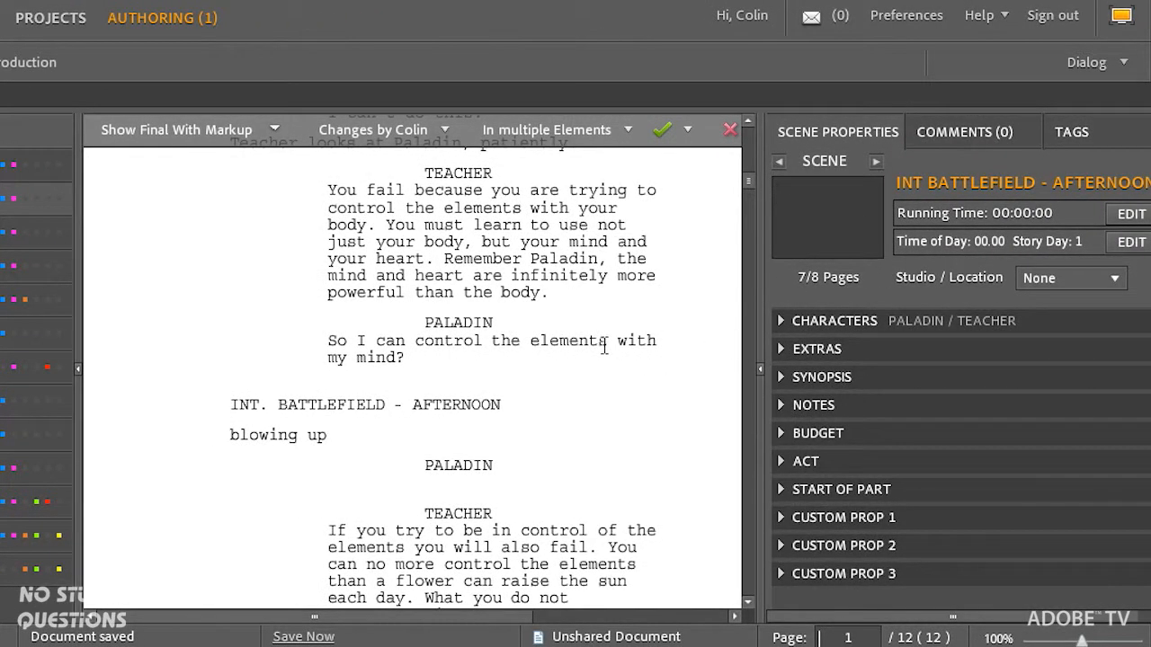
{"action": "left_click", "coordinate": [891, 345]}
- Tag the word "stone" in the Teacher's page 2 speech about great heroes as Props
{"action": "left_click", "coordinate": [1071, 132]}
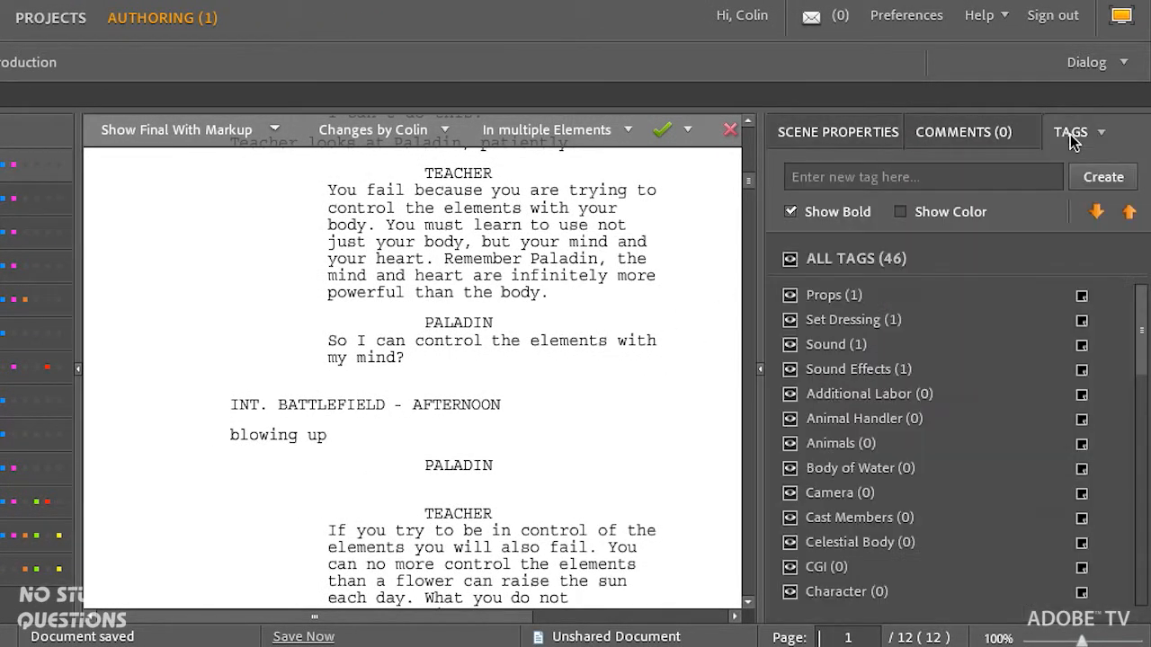
{"action": "scroll", "coordinate": [396, 359], "scroll_direction": "down", "scroll_amount": 10}
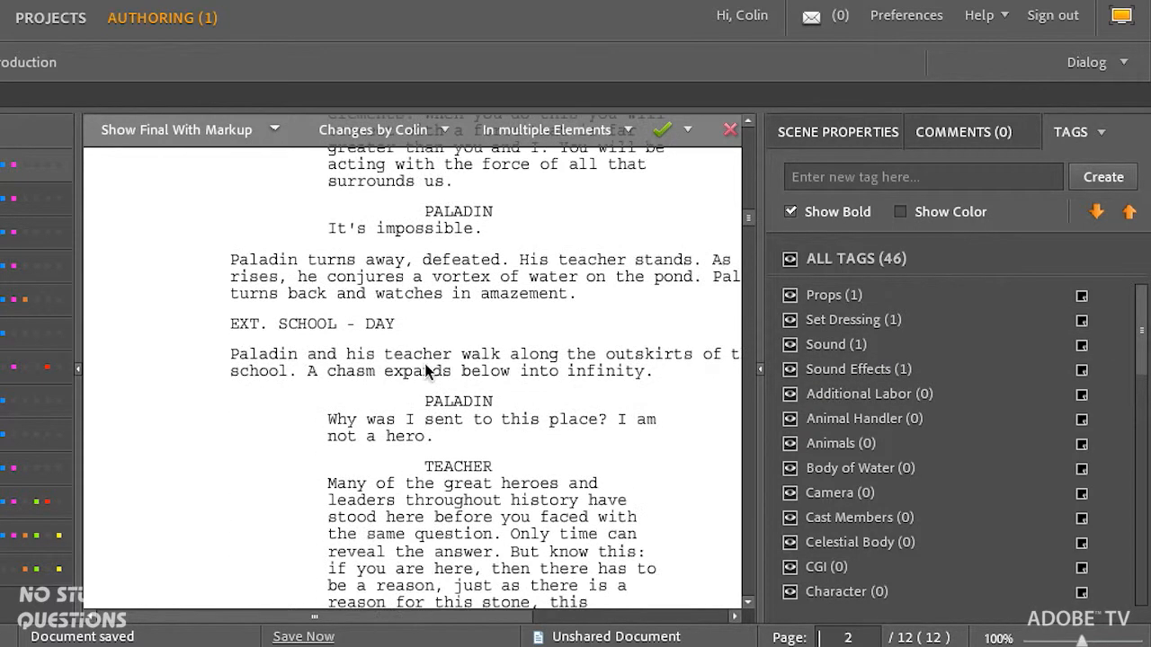
{"action": "scroll", "coordinate": [427, 371], "scroll_direction": "down", "scroll_amount": 5}
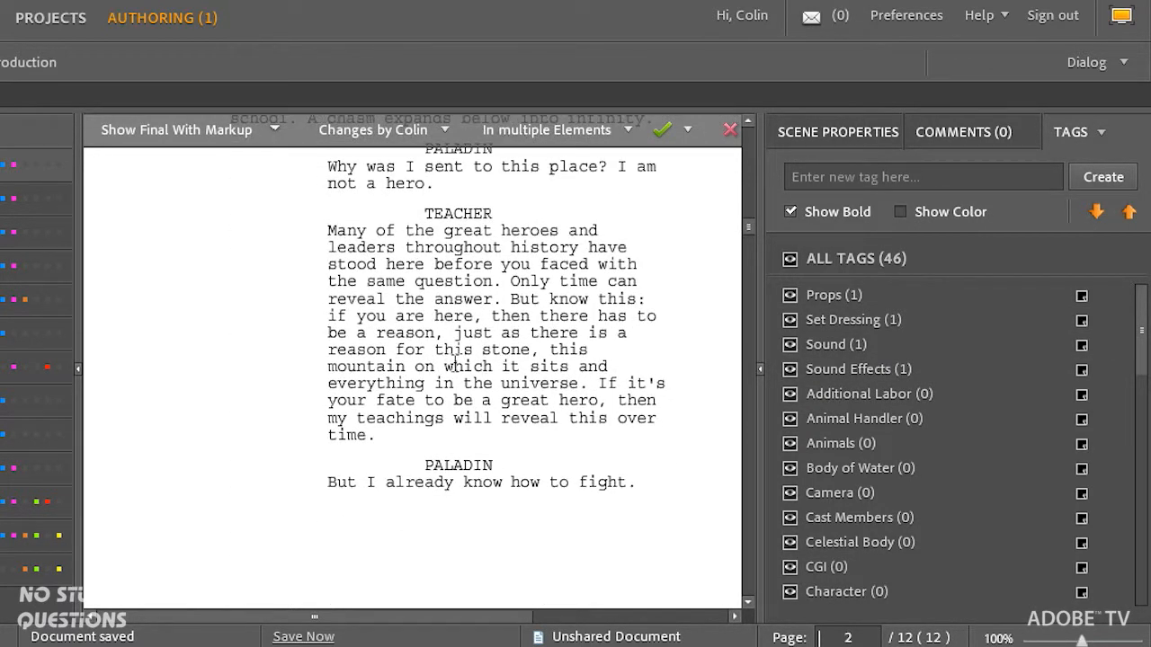
{"action": "double_click", "coordinate": [501, 349]}
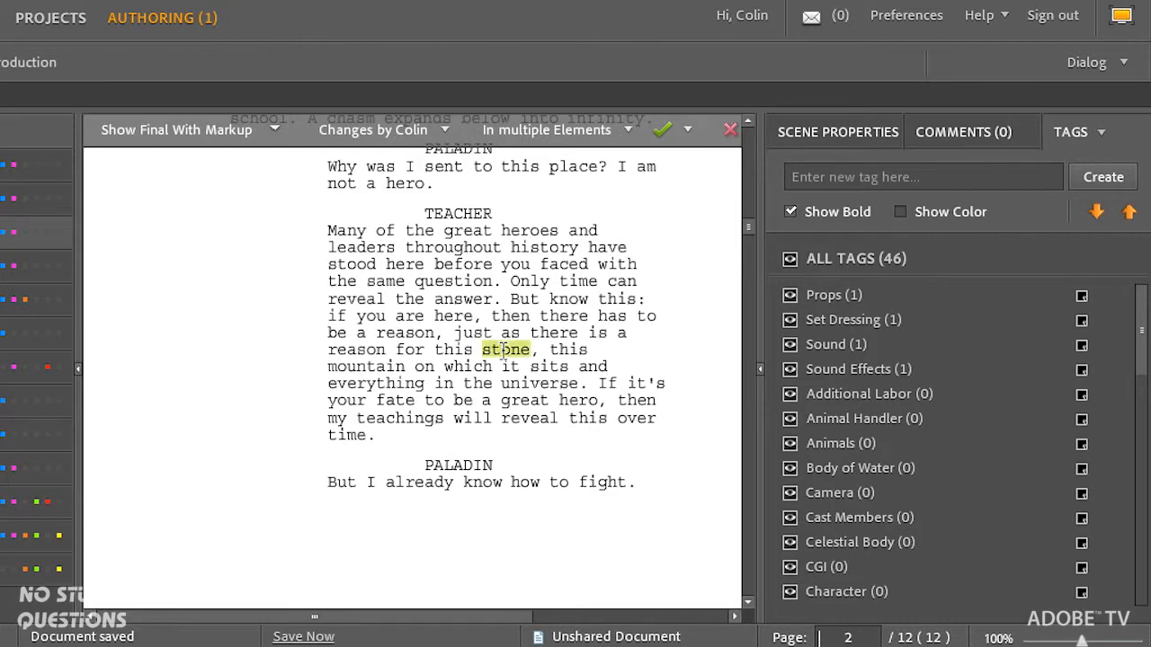
{"action": "left_click", "coordinate": [829, 301]}
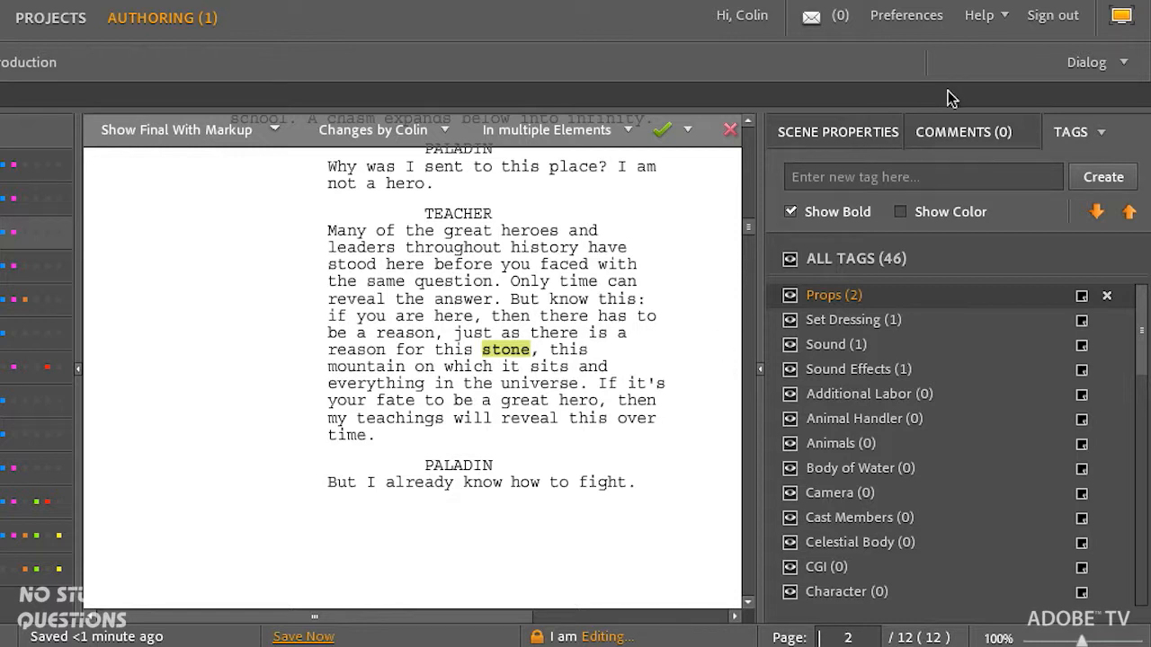
- Browse the scene properties forward to INT BEDROOM - MOMENTS LATER and back to scene 003, EXT SCHOOL - DAY
{"action": "left_click", "coordinate": [857, 134]}
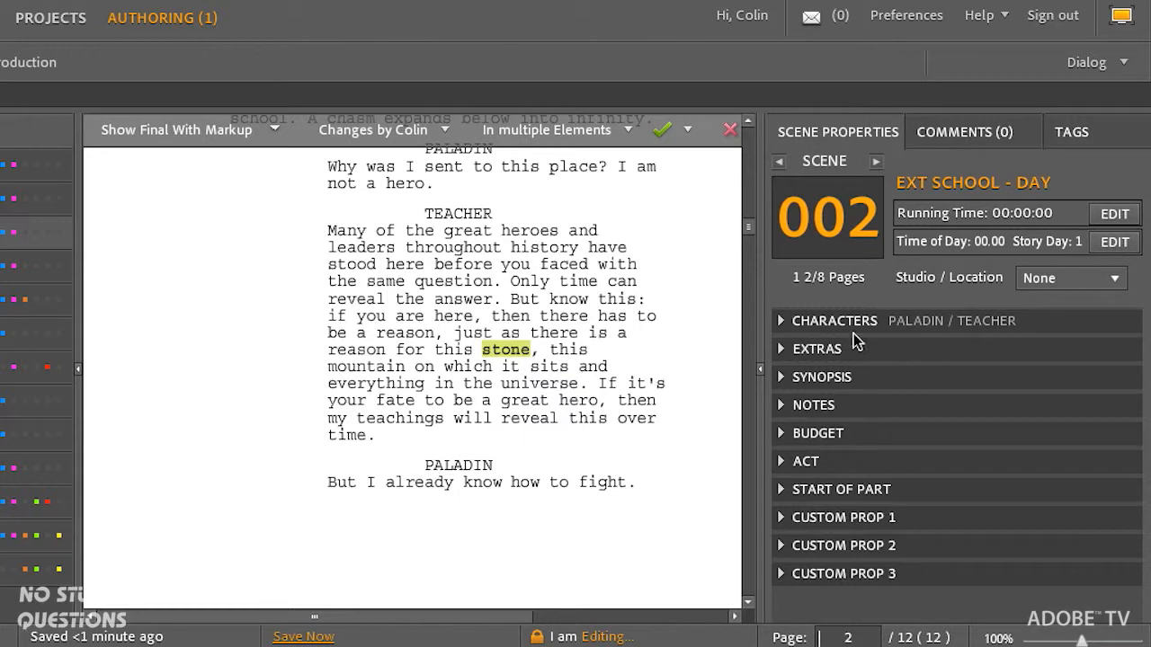
{"action": "left_click", "coordinate": [876, 162]}
{"action": "left_click", "coordinate": [876, 163]}
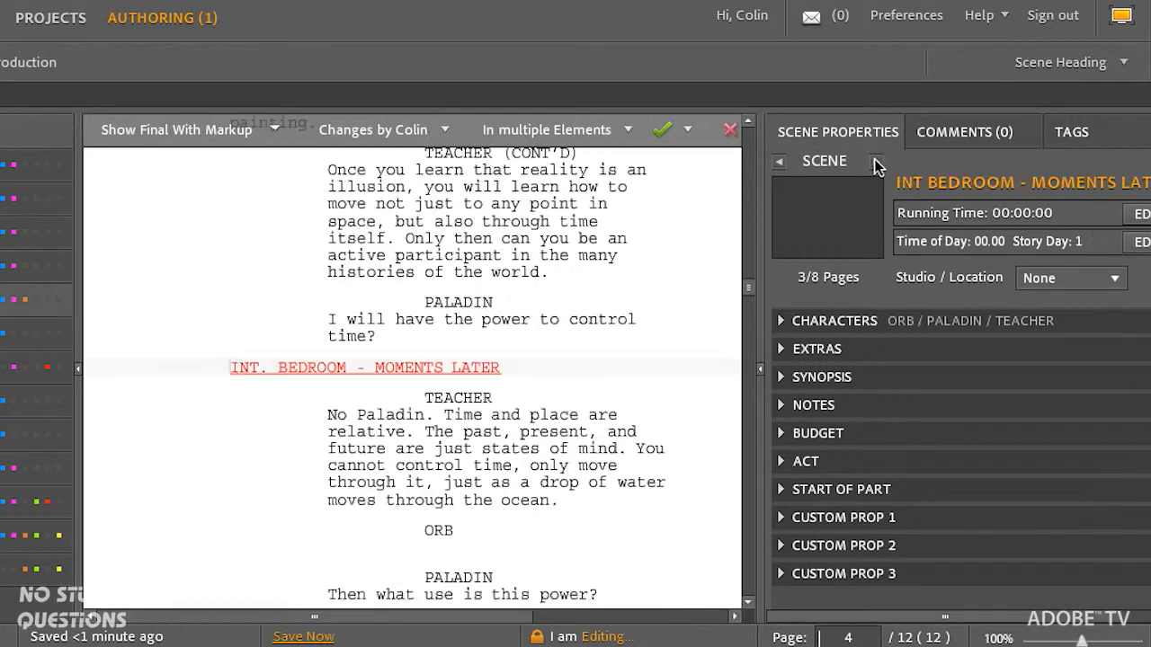
{"action": "left_click", "coordinate": [779, 161]}
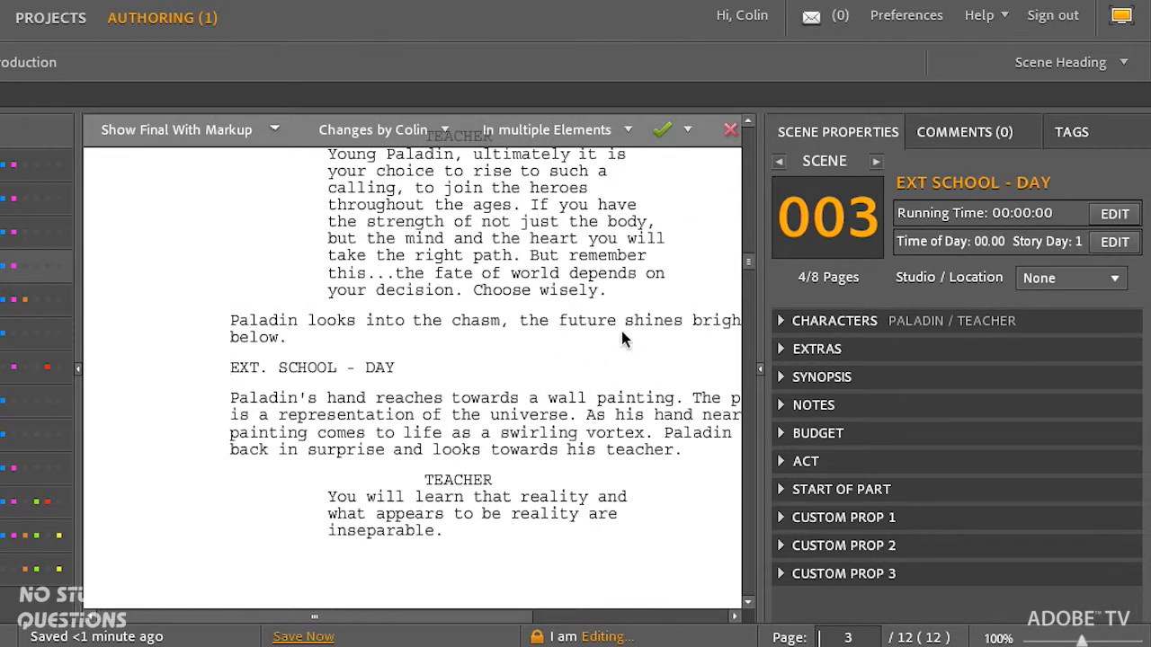
- Expand the Synopsis, Extras and Characters details in scene 003's properties
{"action": "left_click", "coordinate": [782, 378]}
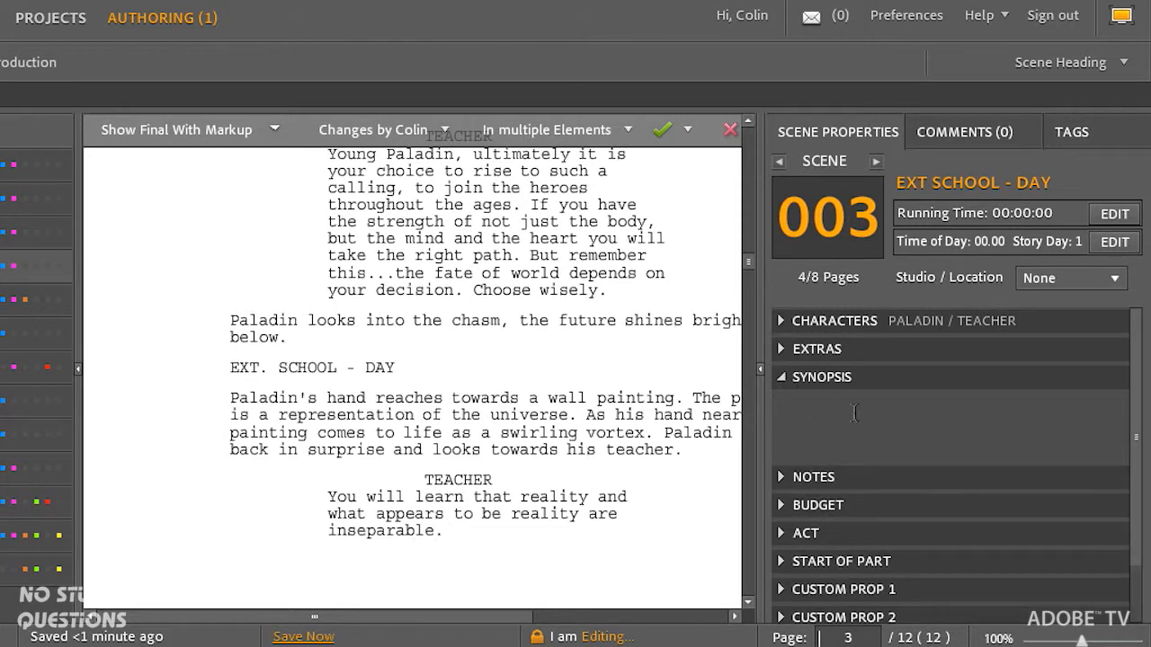
{"action": "left_click_drag", "start_coordinate": [1139, 387], "coordinate": [1134, 362]}
{"action": "left_click", "coordinate": [787, 349]}
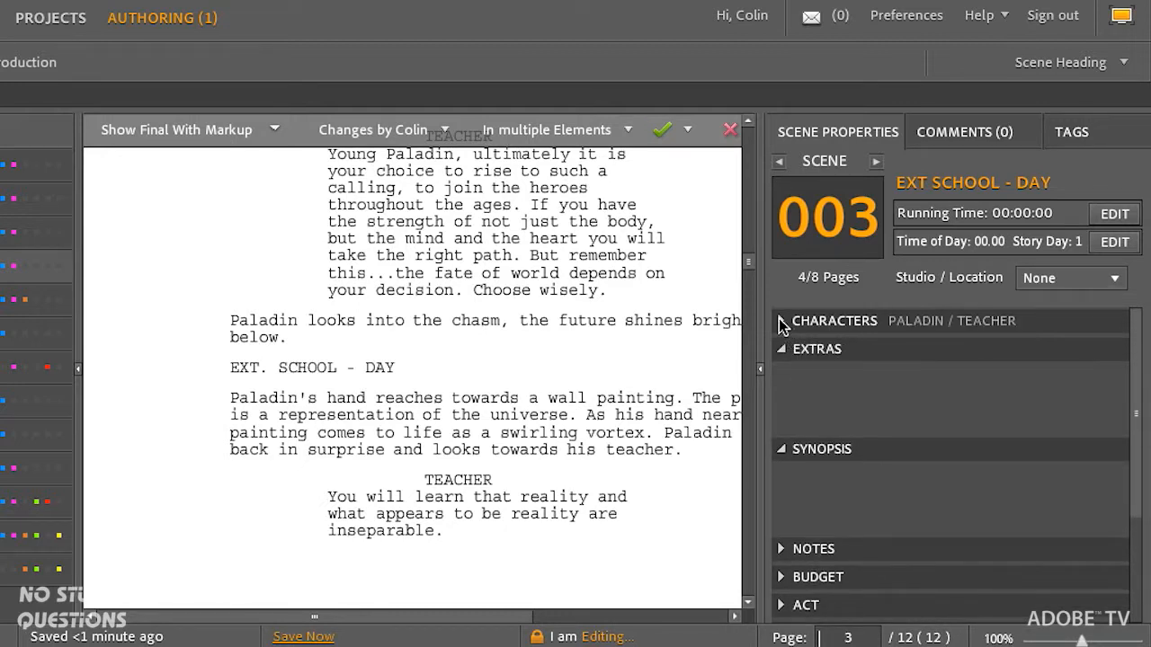
{"action": "left_click", "coordinate": [782, 322]}
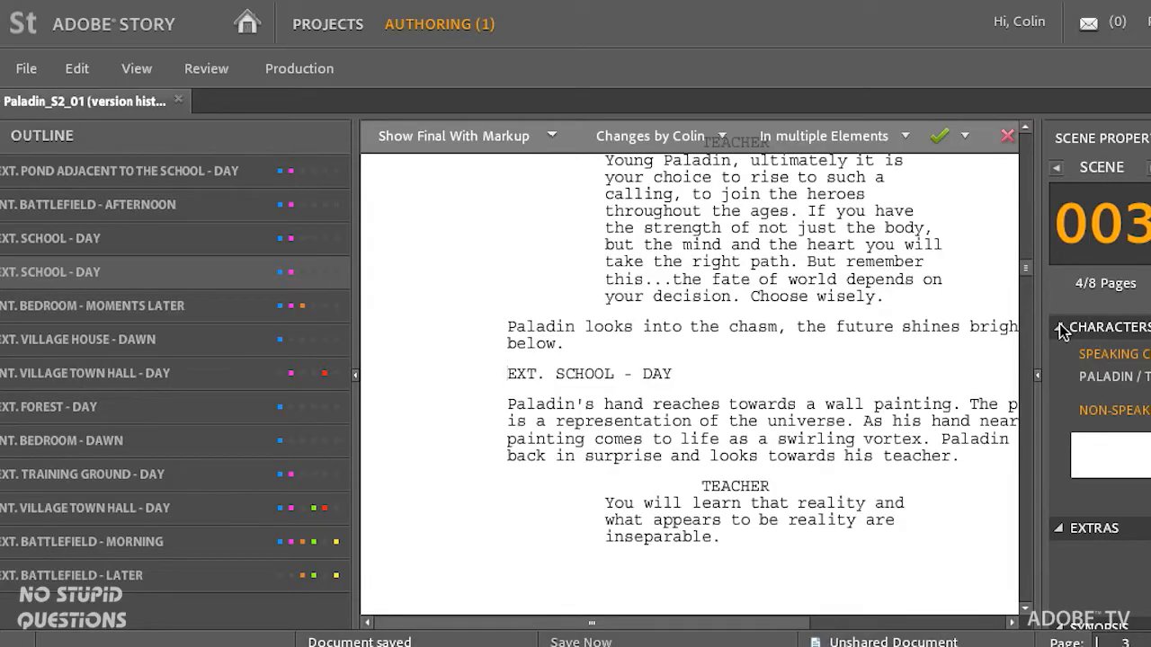
- Collapse the Characters, Extras and Synopsis details in scene 003's properties
{"action": "left_click", "coordinate": [1060, 327]}
{"action": "left_click", "coordinate": [1069, 355]}
{"action": "left_click", "coordinate": [1058, 382]}
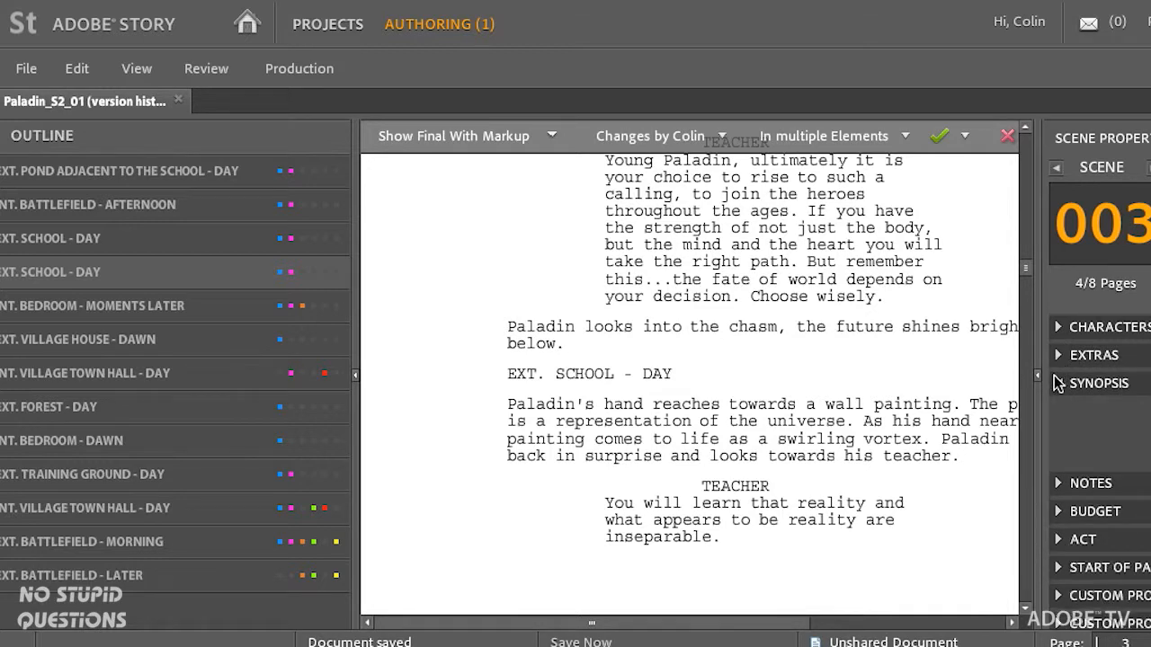
- Inspect the Manage Scene/Shot Durations options, including the customizable formula for auto-calculated durations
{"action": "left_click", "coordinate": [297, 72]}
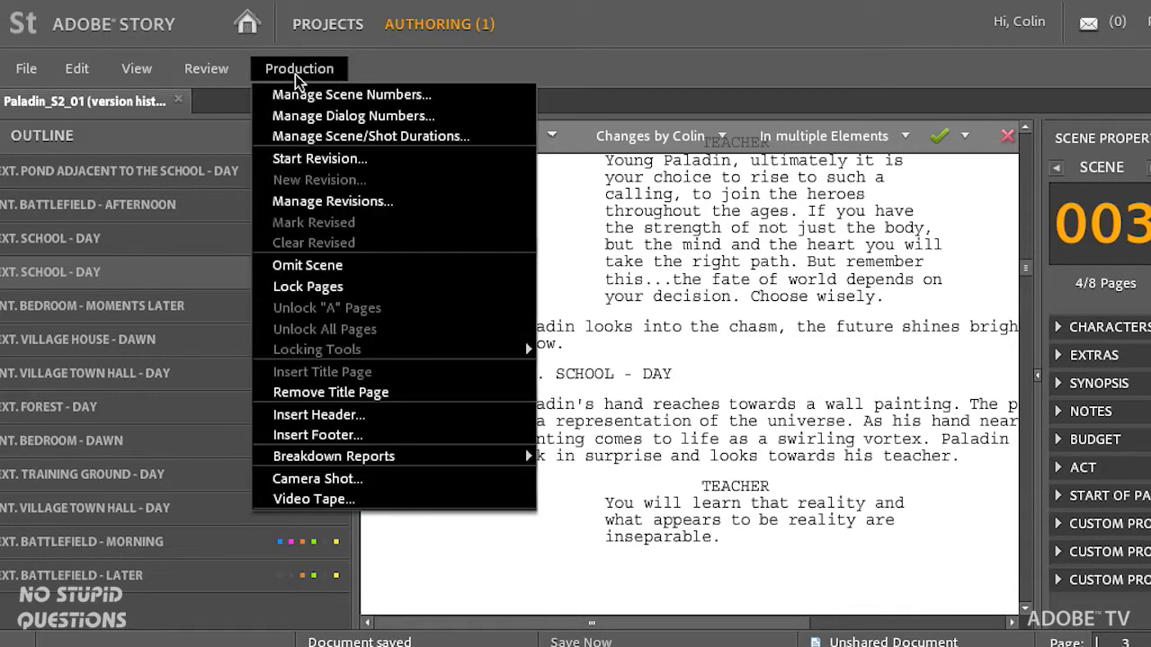
{"action": "left_click", "coordinate": [347, 138]}
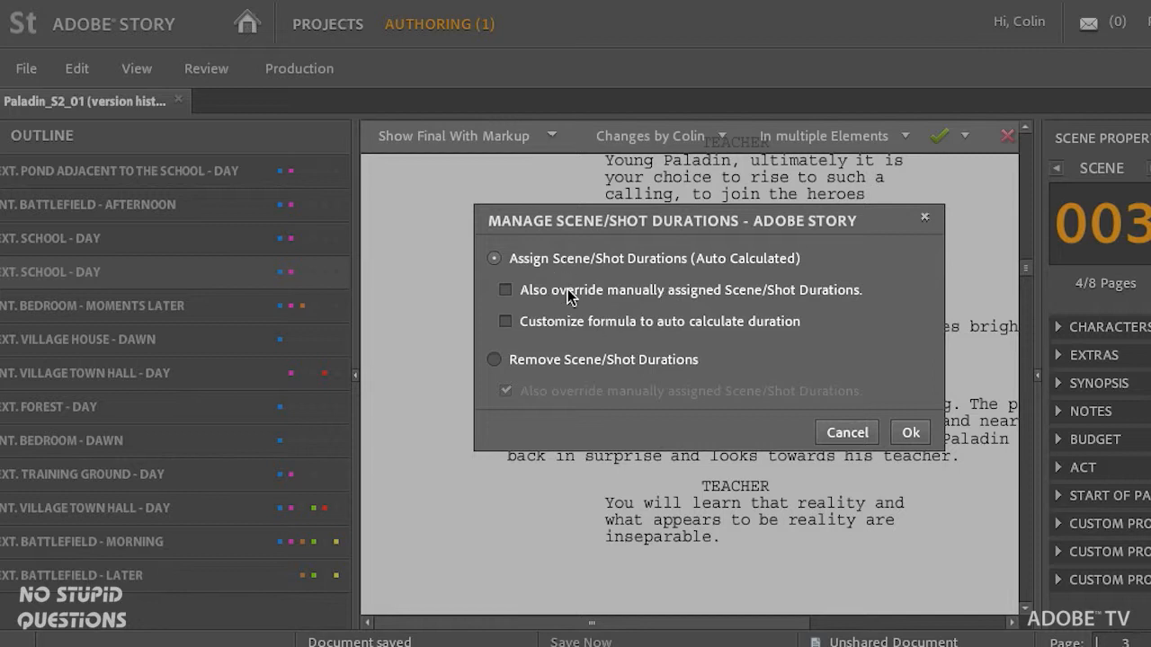
{"action": "left_click", "coordinate": [570, 322]}
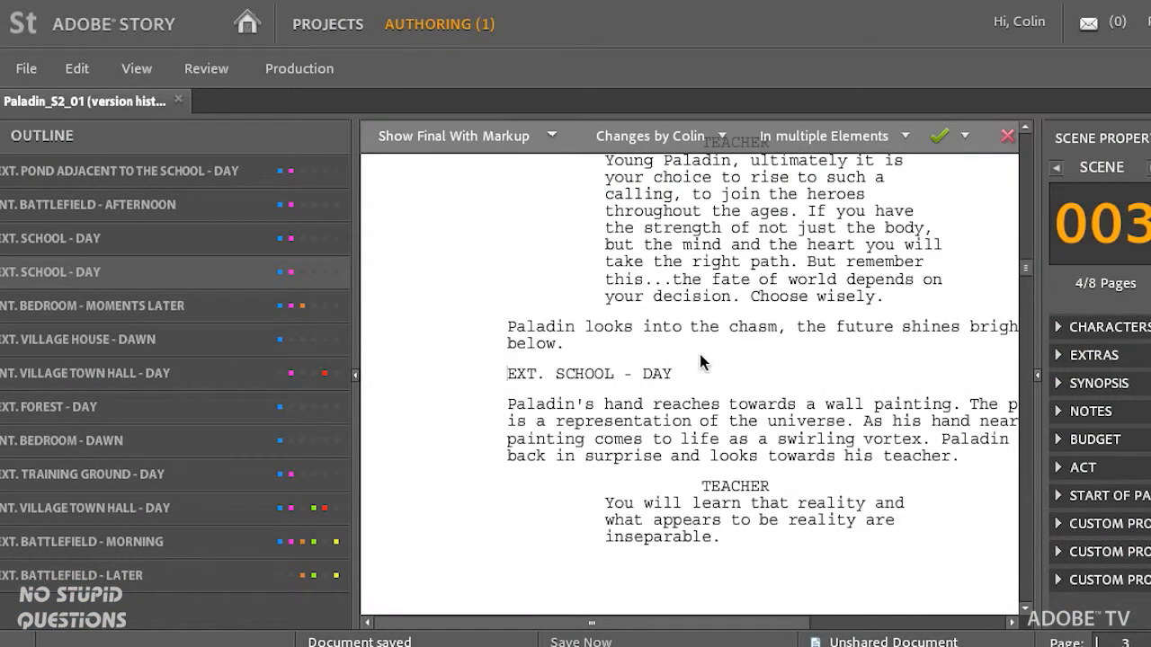
- Create a custom breakdown report with all columns included and save it in the reports folder on the Desktop
{"action": "left_click", "coordinate": [298, 70]}
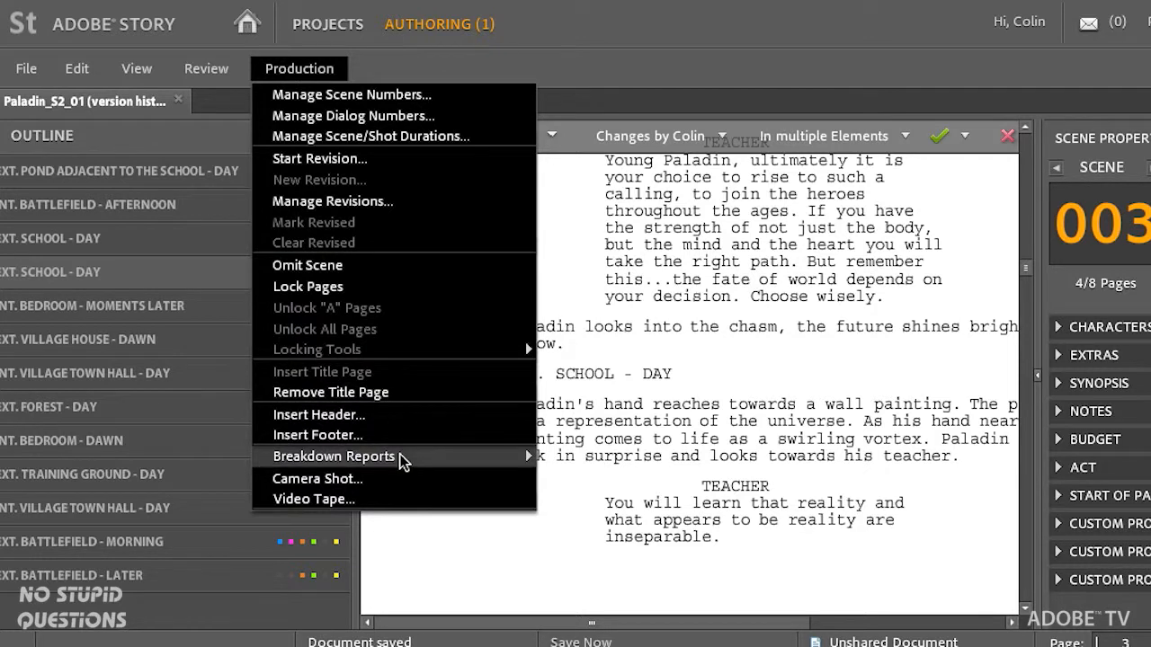
{"action": "mouse_move", "coordinate": [403, 461]}
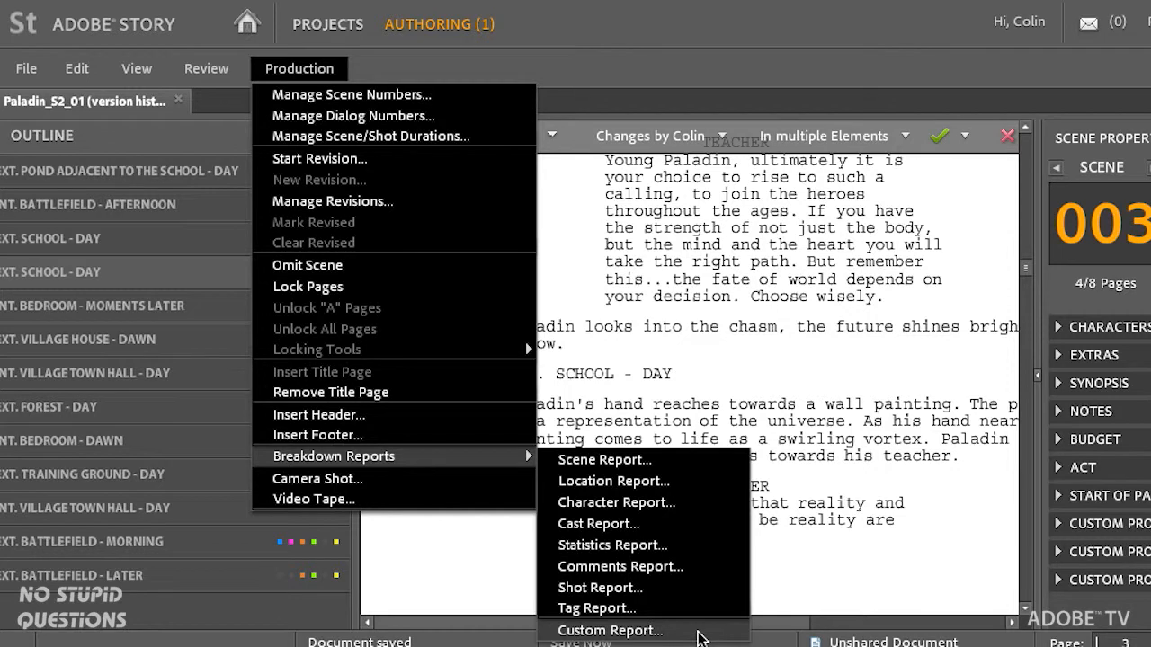
{"action": "left_click", "coordinate": [700, 635]}
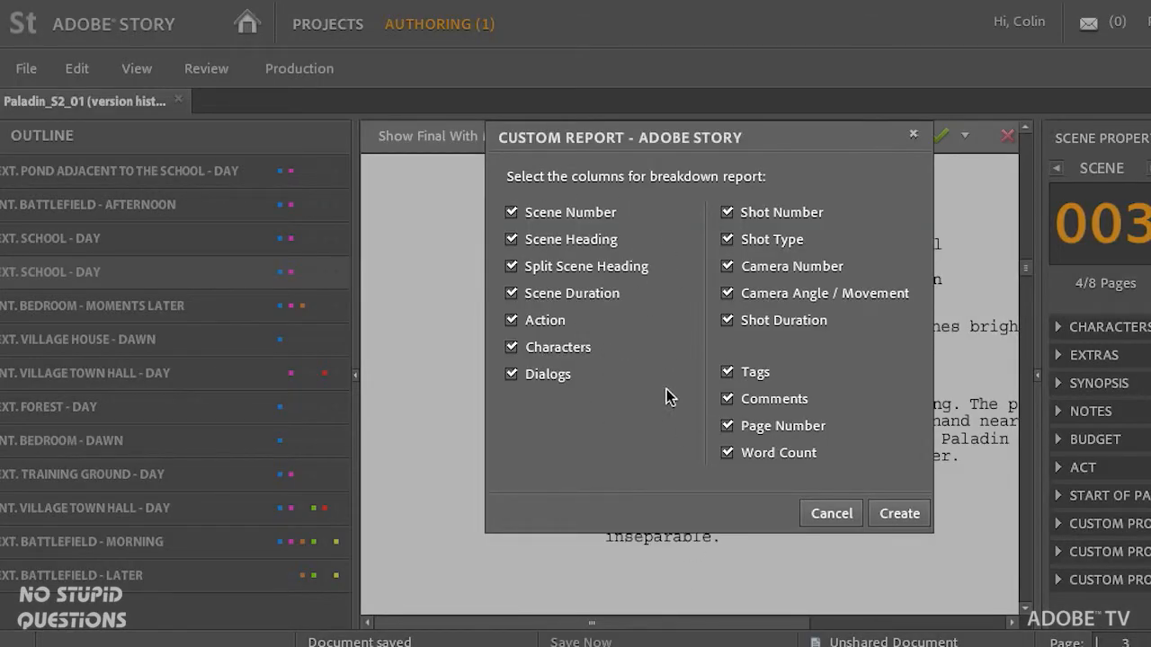
{"action": "left_click", "coordinate": [897, 517]}
{"action": "left_click", "coordinate": [682, 245]}
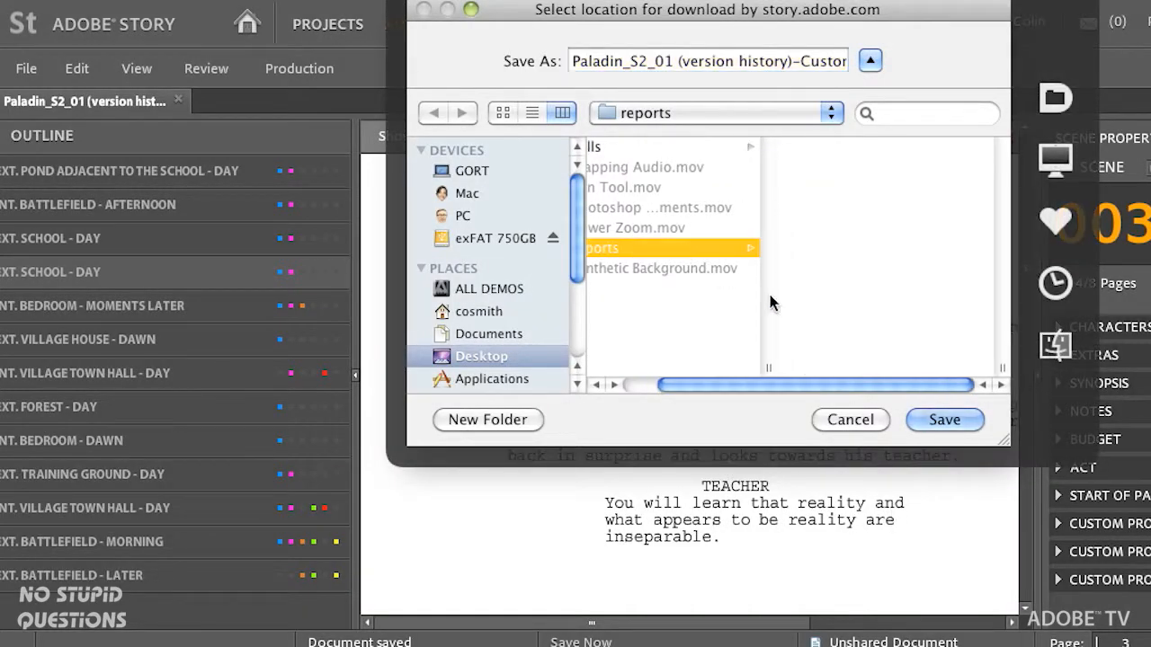
{"action": "left_click", "coordinate": [944, 419]}
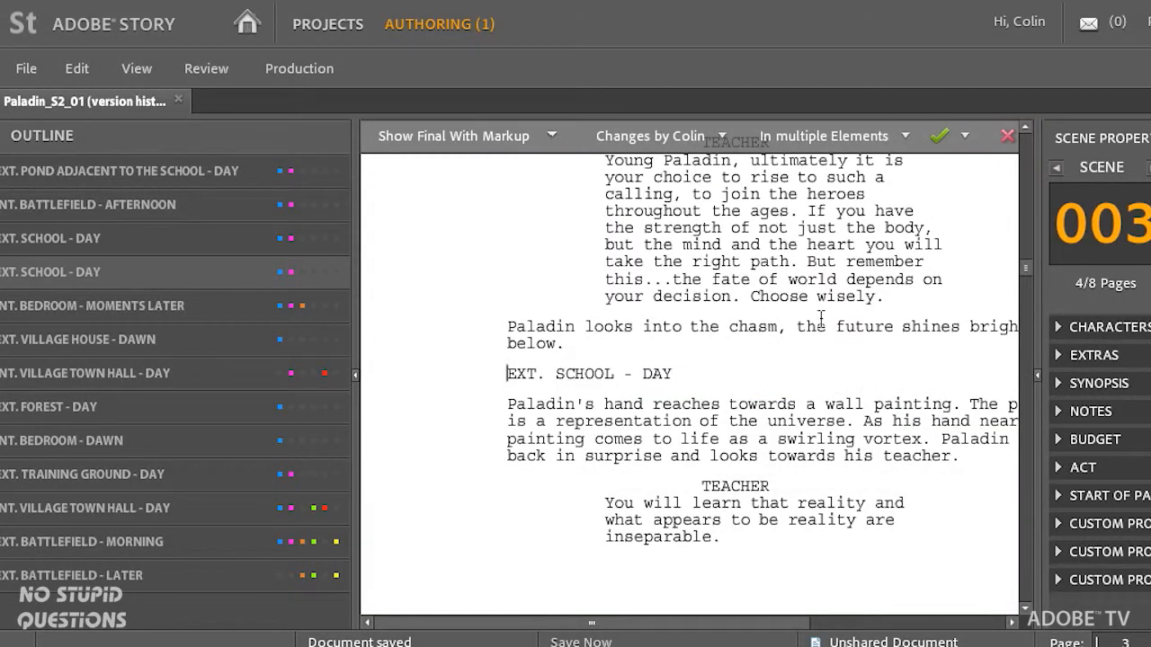
- Switch to Finder and open the saved Paladin_S2_01 custom report CSV in Excel
{"action": "key", "text": "super+Tab"}
{"action": "key", "text": "super+Tab"}
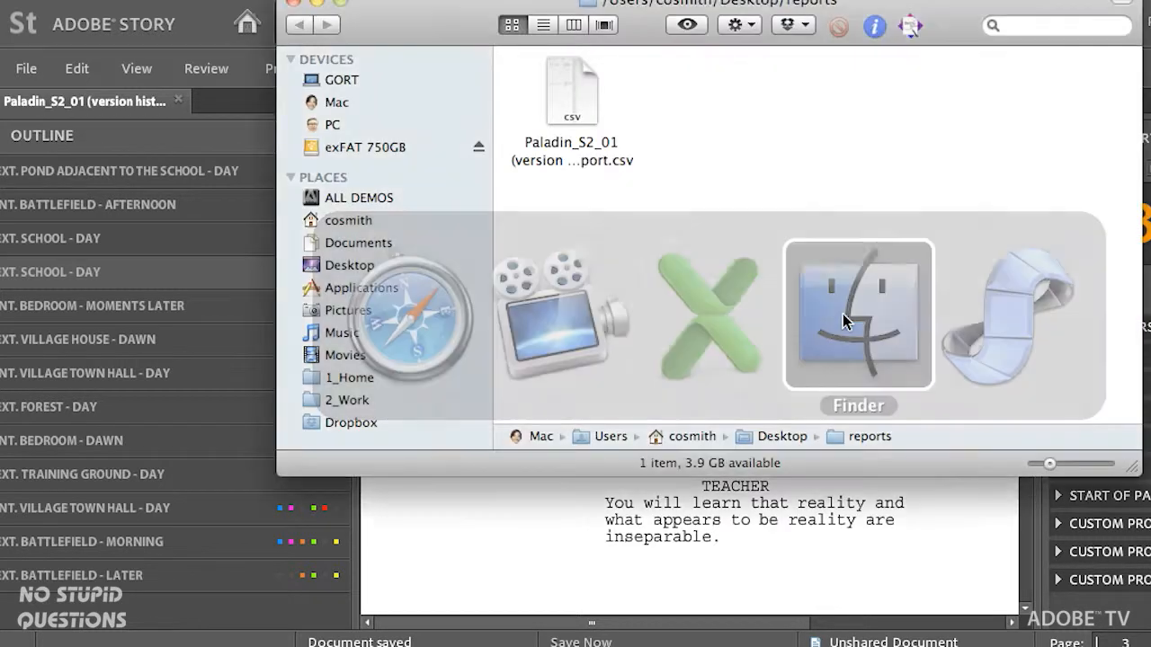
{"action": "double_click", "coordinate": [573, 103]}
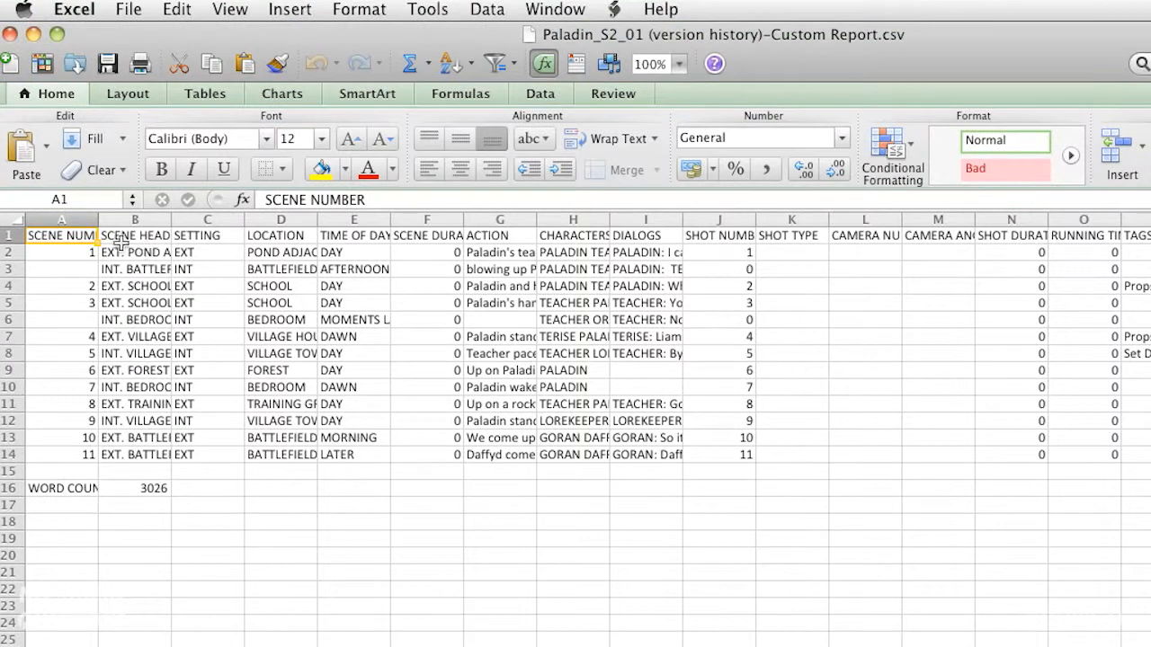
- AutoFit the column widths of the whole report table and look through its Action column
{"action": "left_click_drag", "start_coordinate": [94, 225], "coordinate": [124, 225]}
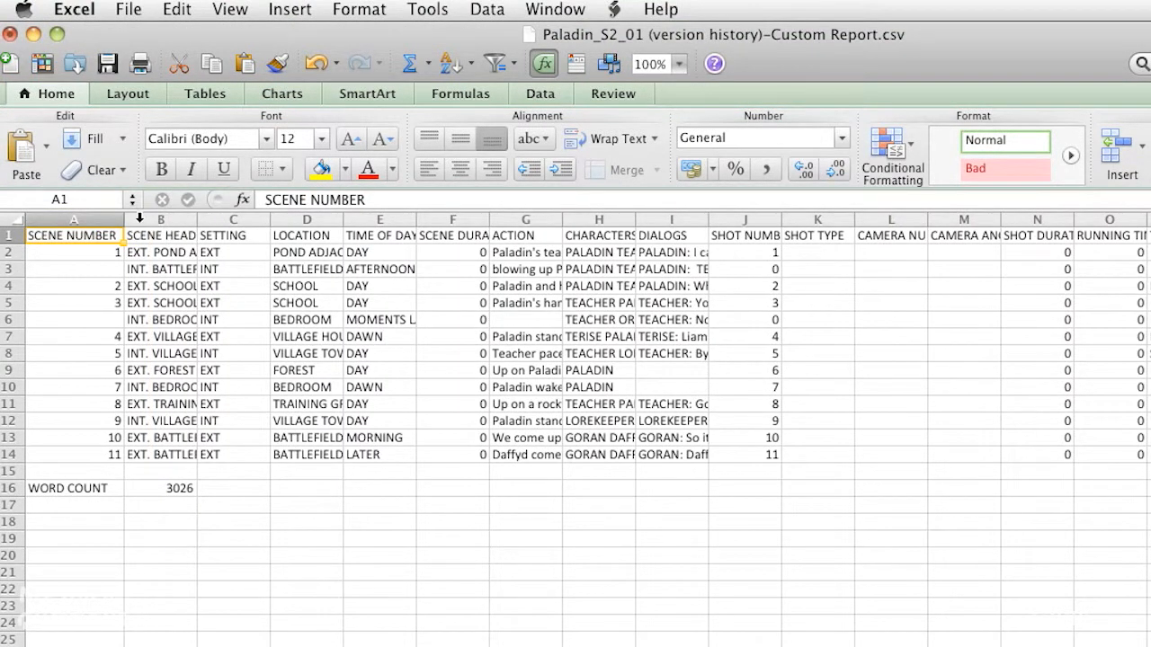
{"action": "key", "text": "super+a"}
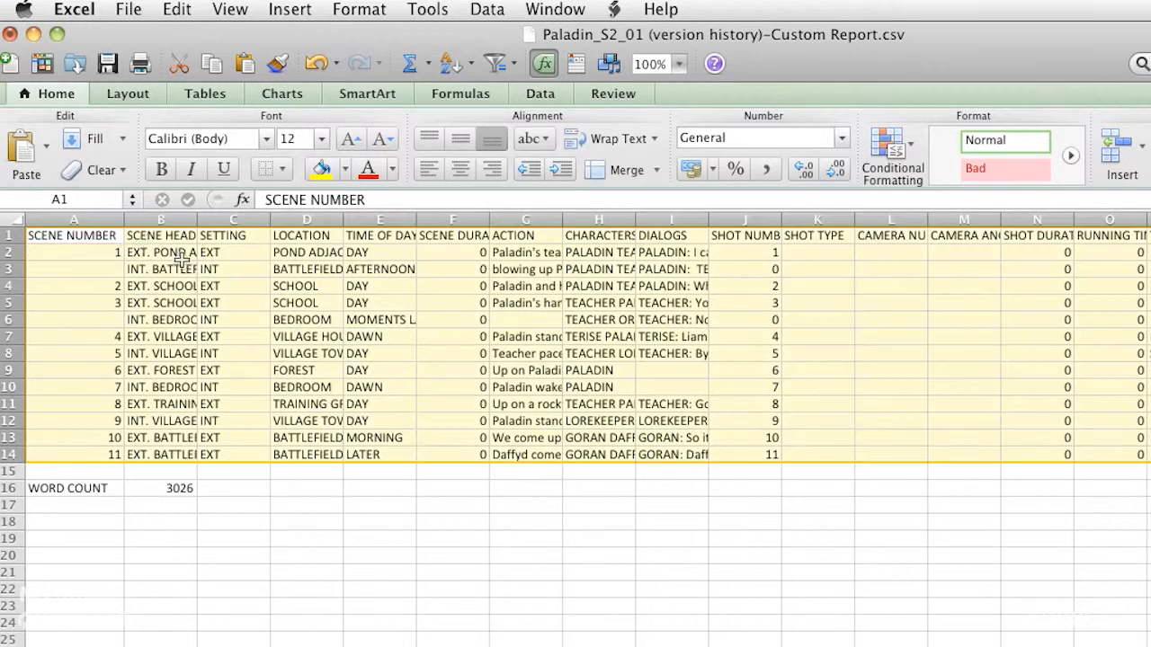
{"action": "left_click", "coordinate": [357, 9]}
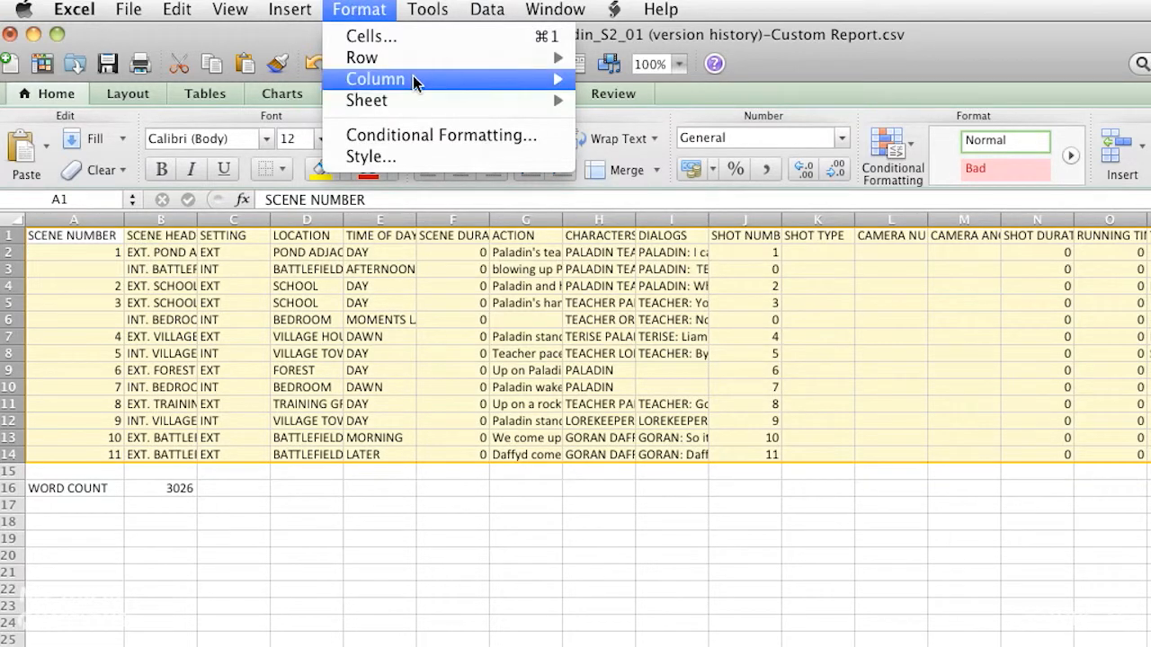
{"action": "mouse_move", "coordinate": [407, 79]}
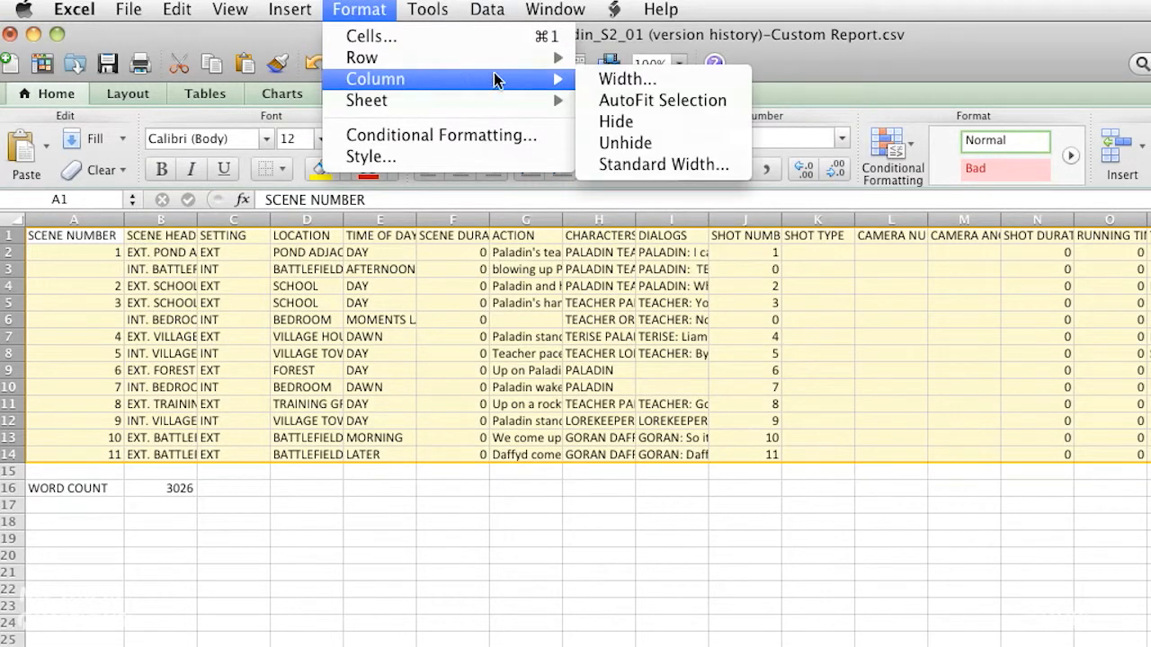
{"action": "left_click", "coordinate": [636, 96]}
{"action": "left_click", "coordinate": [658, 567]}
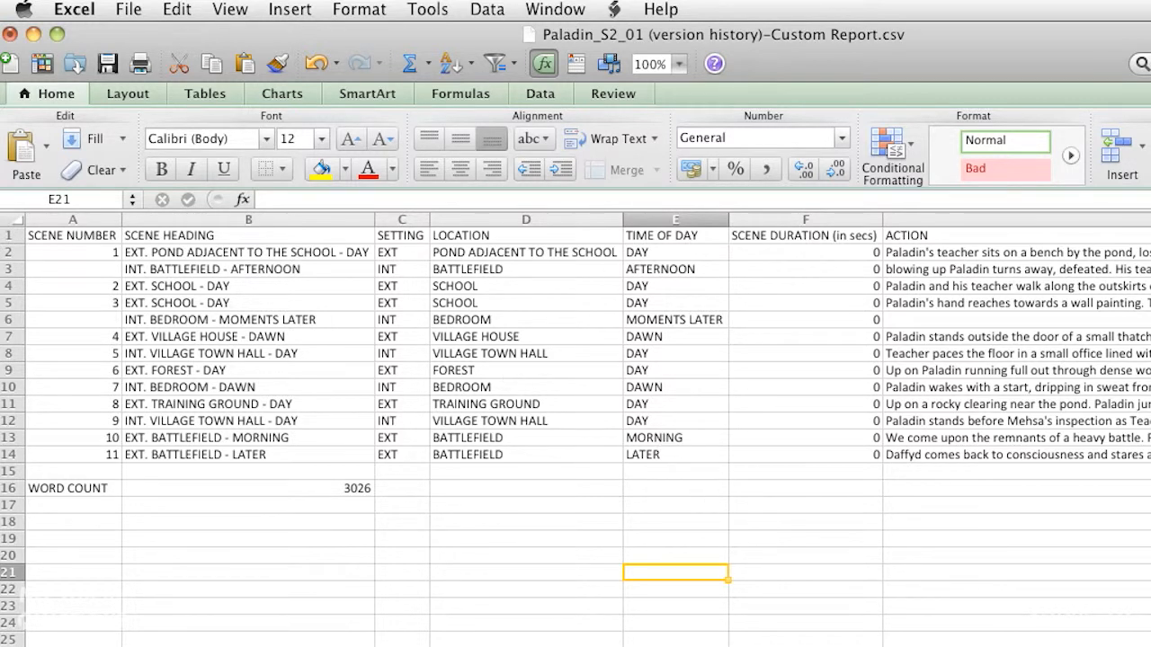
{"action": "scroll", "coordinate": [888, 218], "scroll_direction": "right", "scroll_amount": 15}
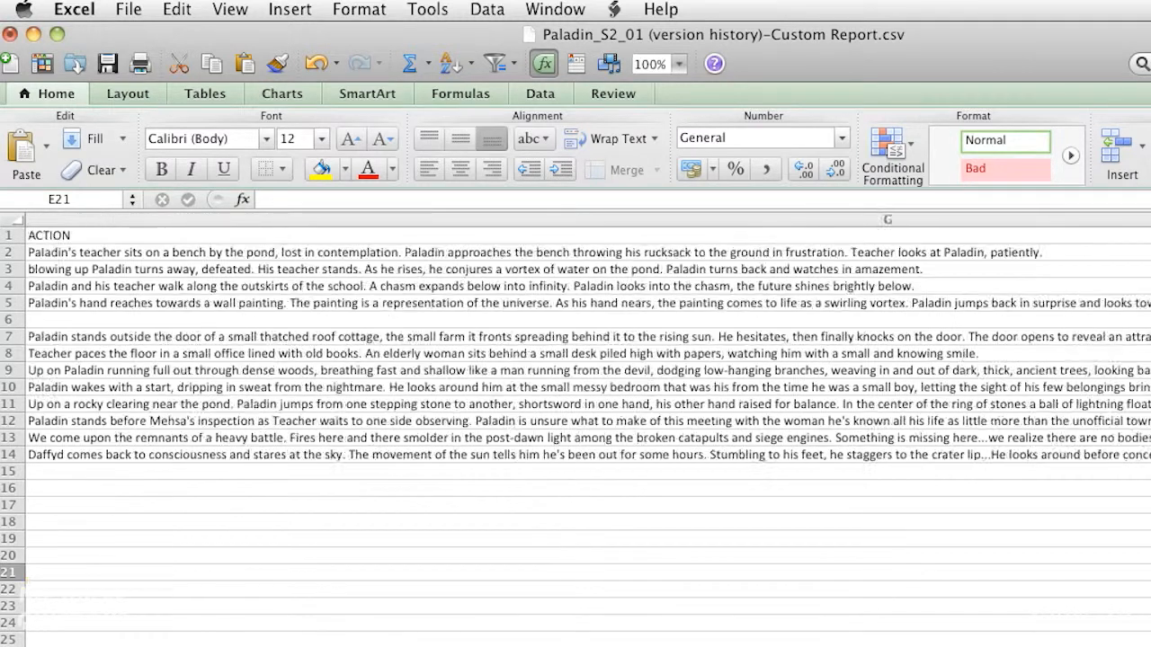
{"action": "scroll", "coordinate": [887, 218], "scroll_direction": "left", "scroll_amount": 5}
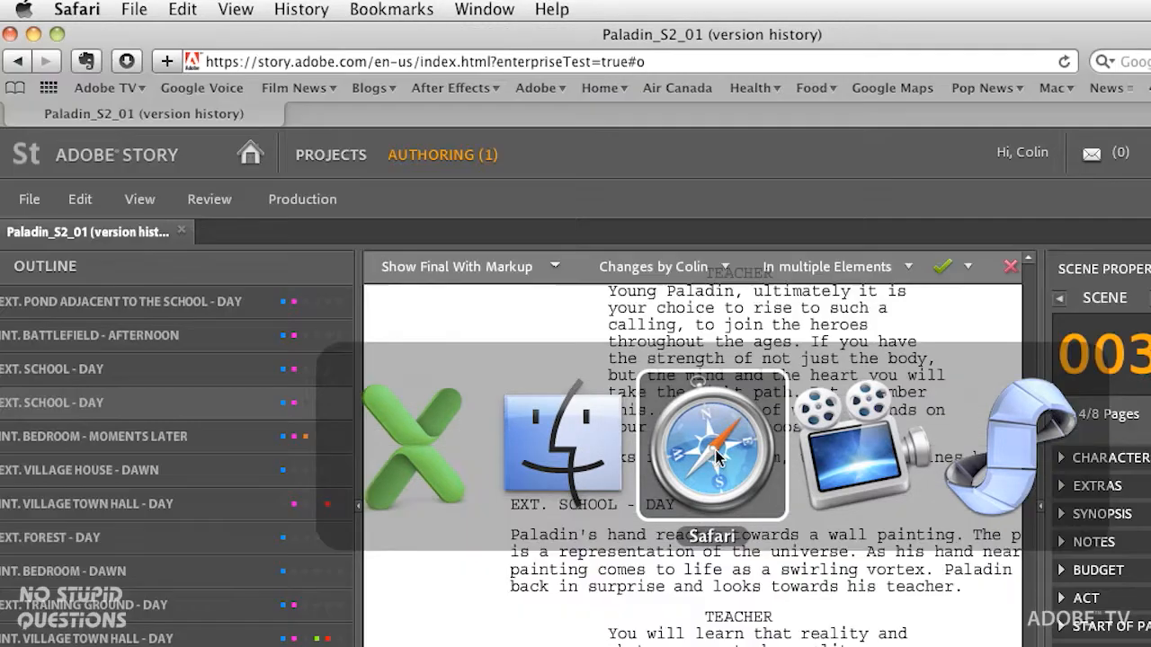
- Switch back to Adobe Story in Safari and create a new Schedule document titled Untitled Schedule 1 in the CS5.5 Demo project
{"action": "left_click", "coordinate": [721, 457]}
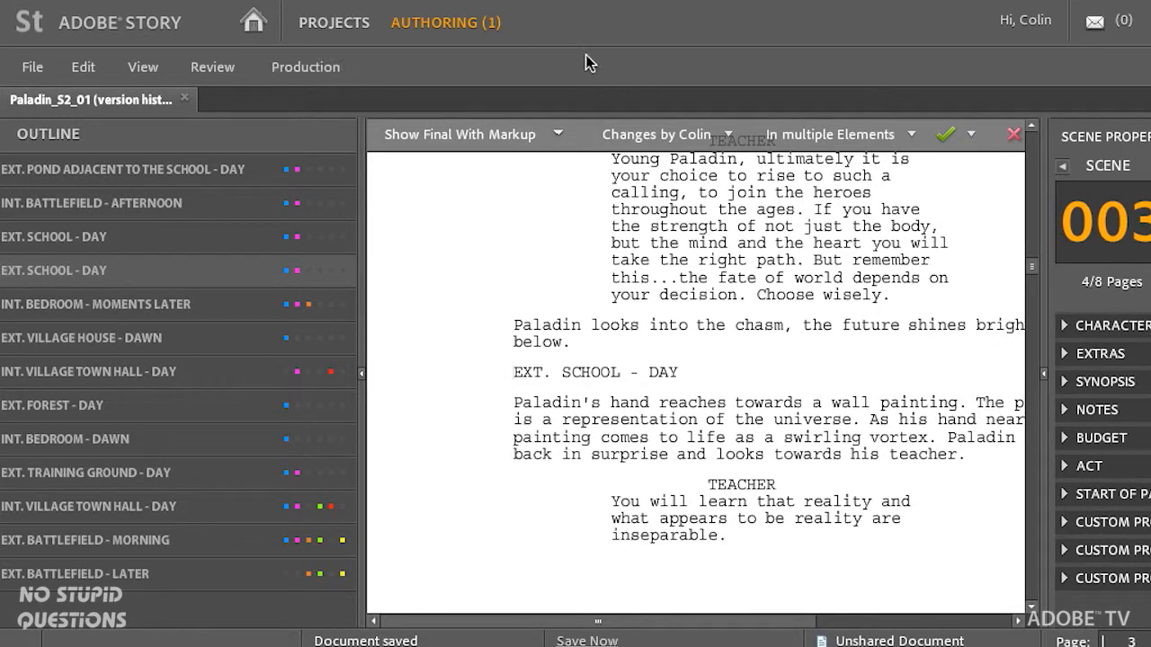
{"action": "left_click", "coordinate": [338, 27]}
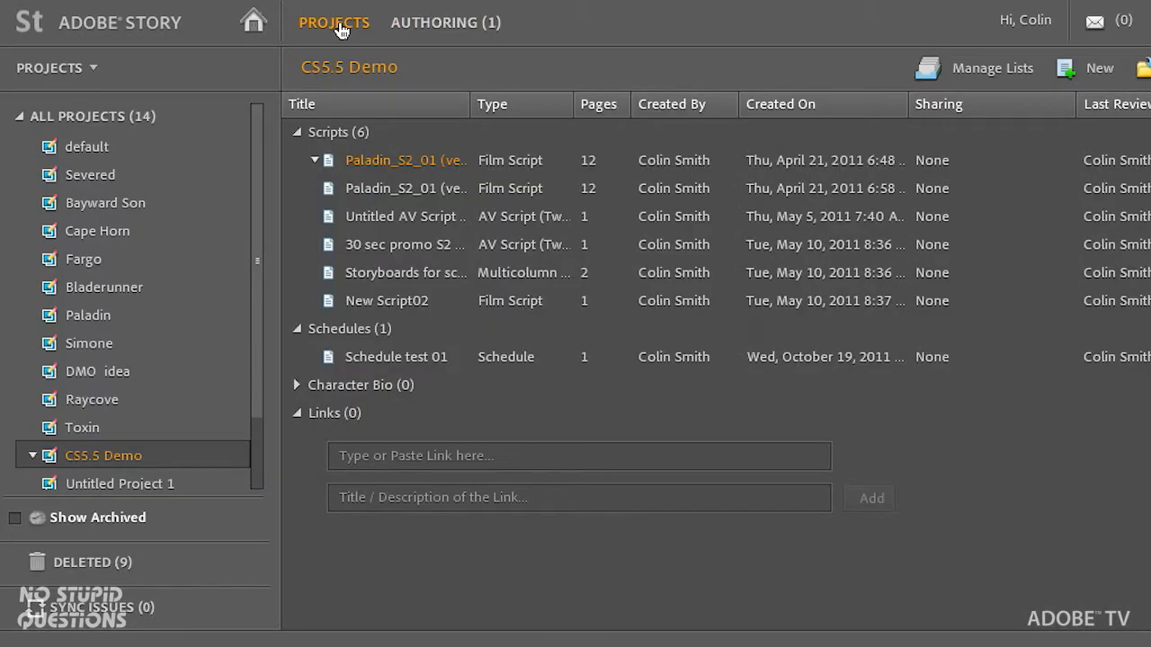
{"action": "left_click", "coordinate": [1064, 72]}
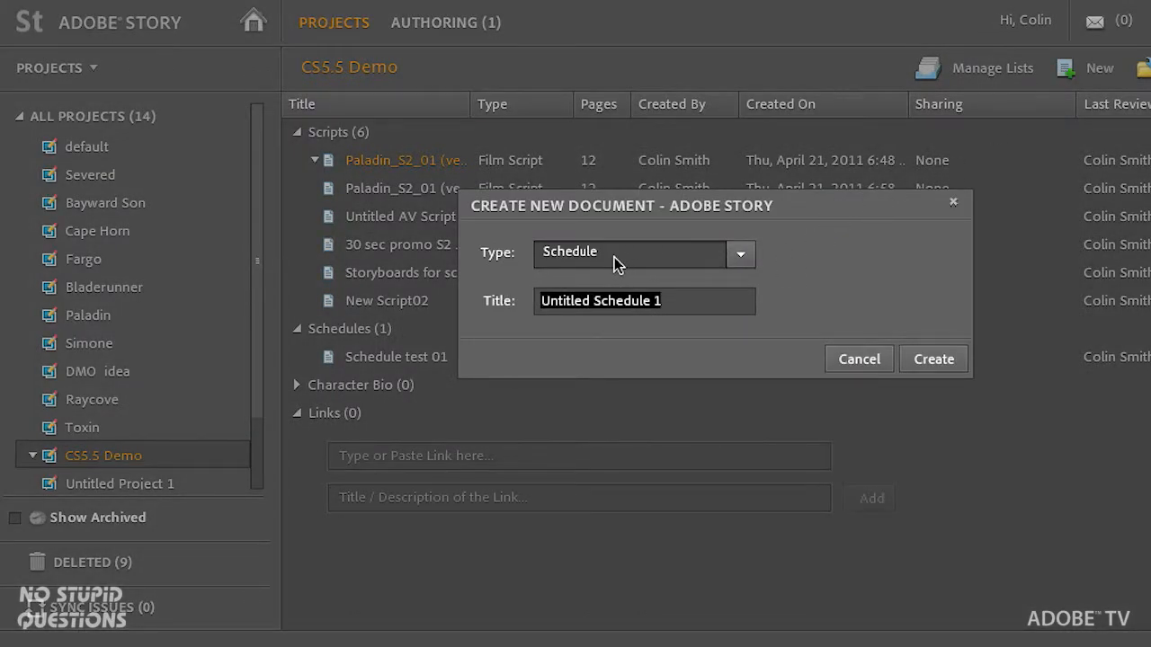
{"action": "left_click", "coordinate": [931, 361]}
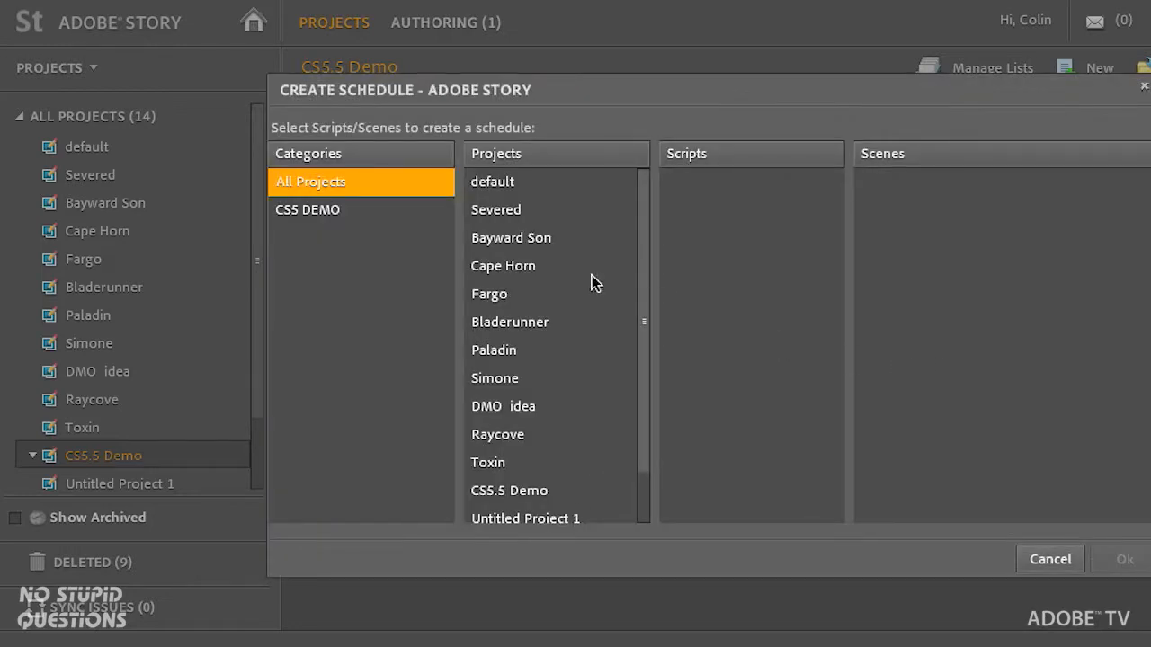
- Build the schedule from all scenes of the first Paladin_S2_01 script in the CS5.5 Demo project and view its scene rows
{"action": "left_click", "coordinate": [557, 493]}
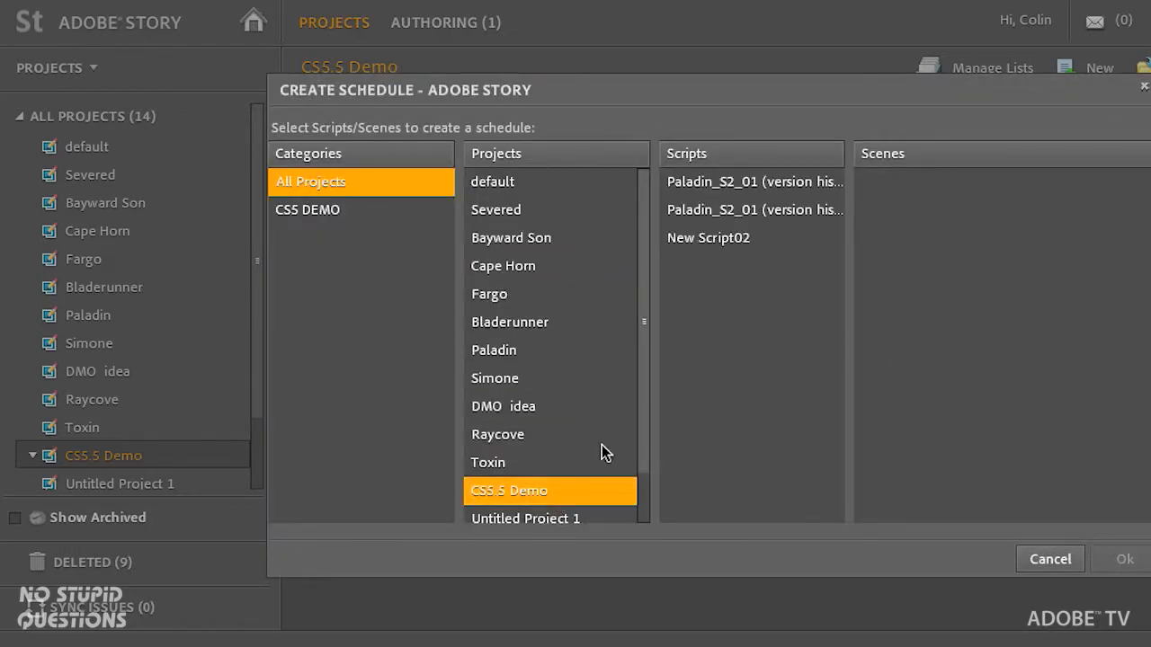
{"action": "left_click", "coordinate": [778, 187]}
{"action": "left_click", "coordinate": [786, 210], "text": "shift"}
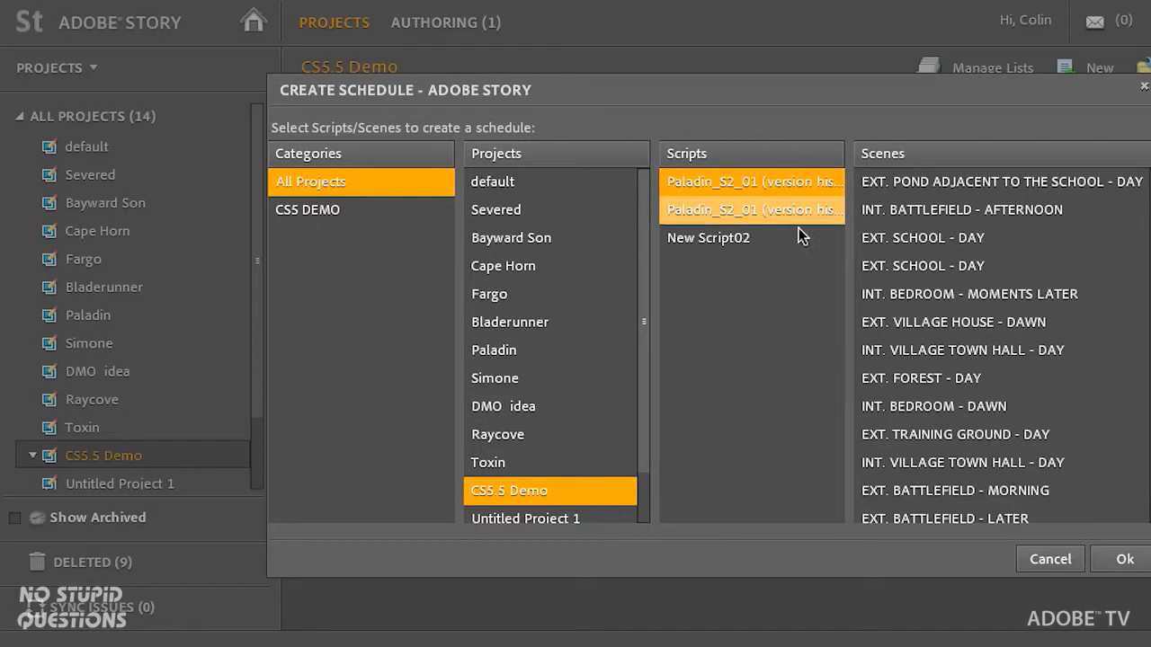
{"action": "left_click_drag", "start_coordinate": [1150, 274], "coordinate": [1150, 308]}
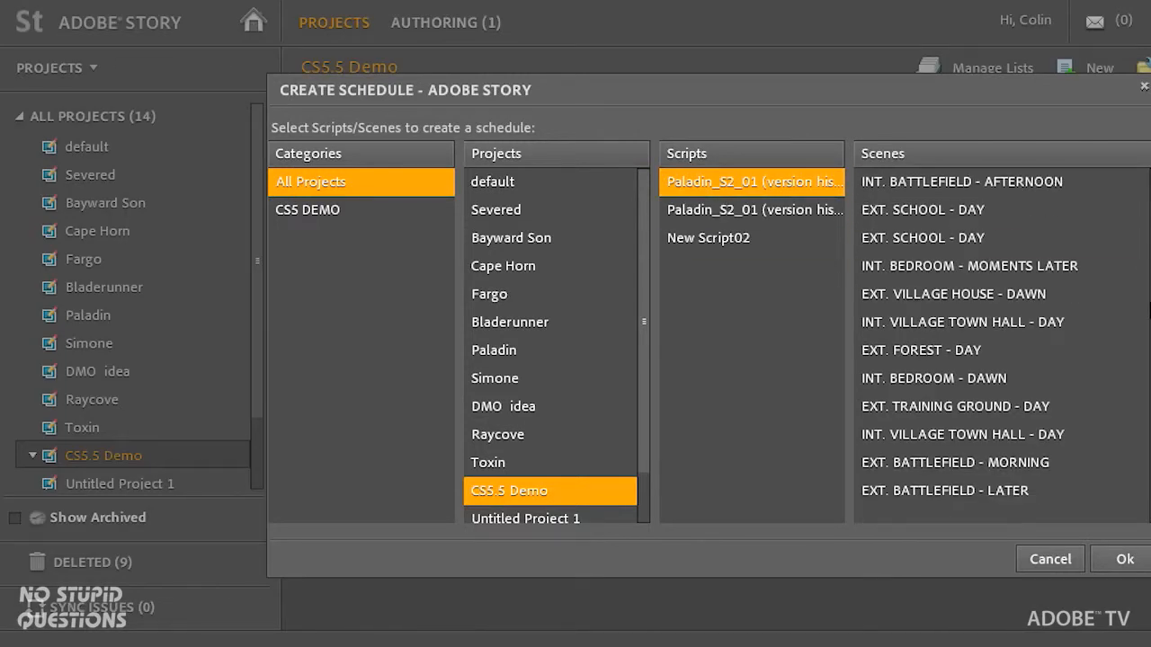
{"action": "left_click", "coordinate": [1115, 558]}
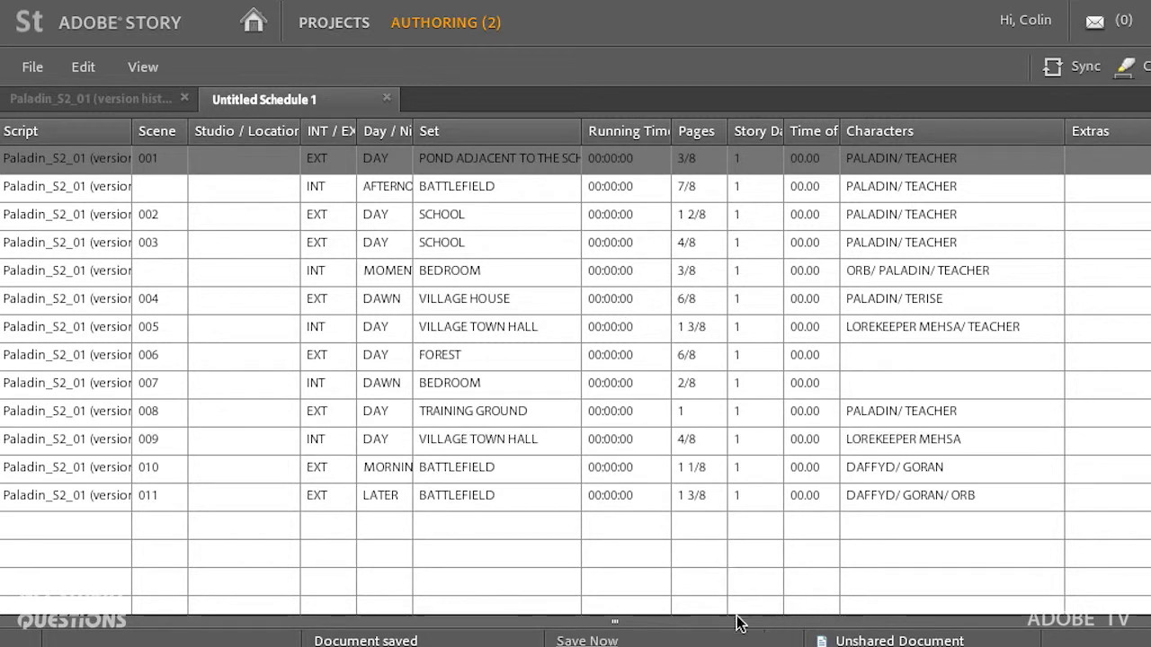
{"action": "left_click_drag", "start_coordinate": [619, 626], "coordinate": [500, 610]}
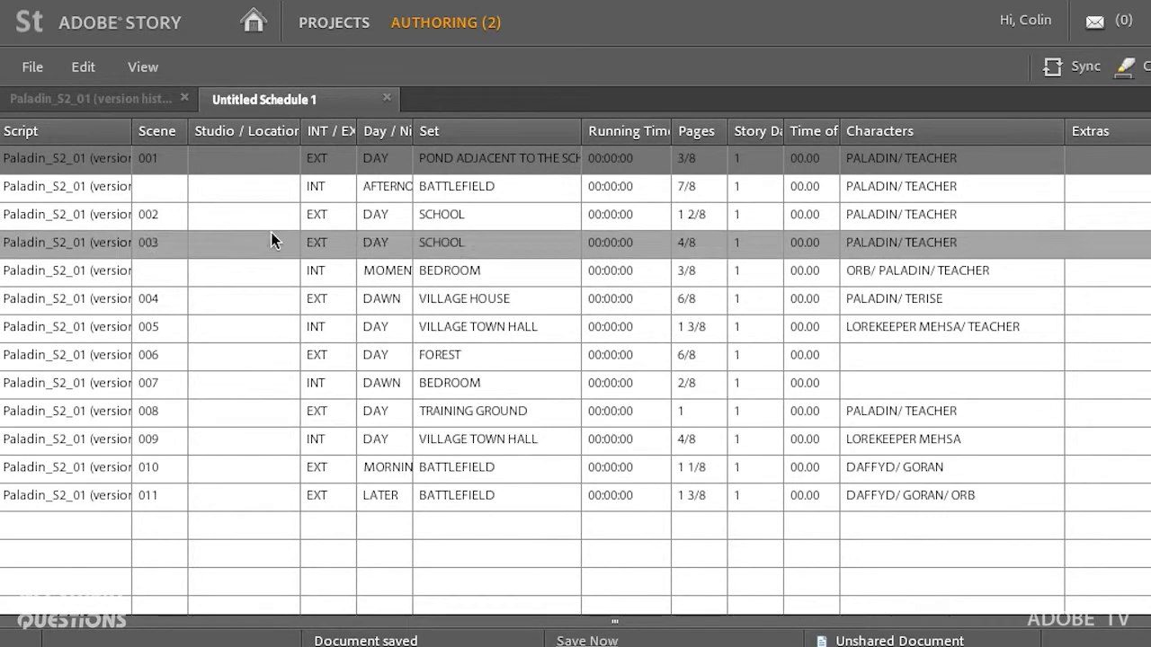